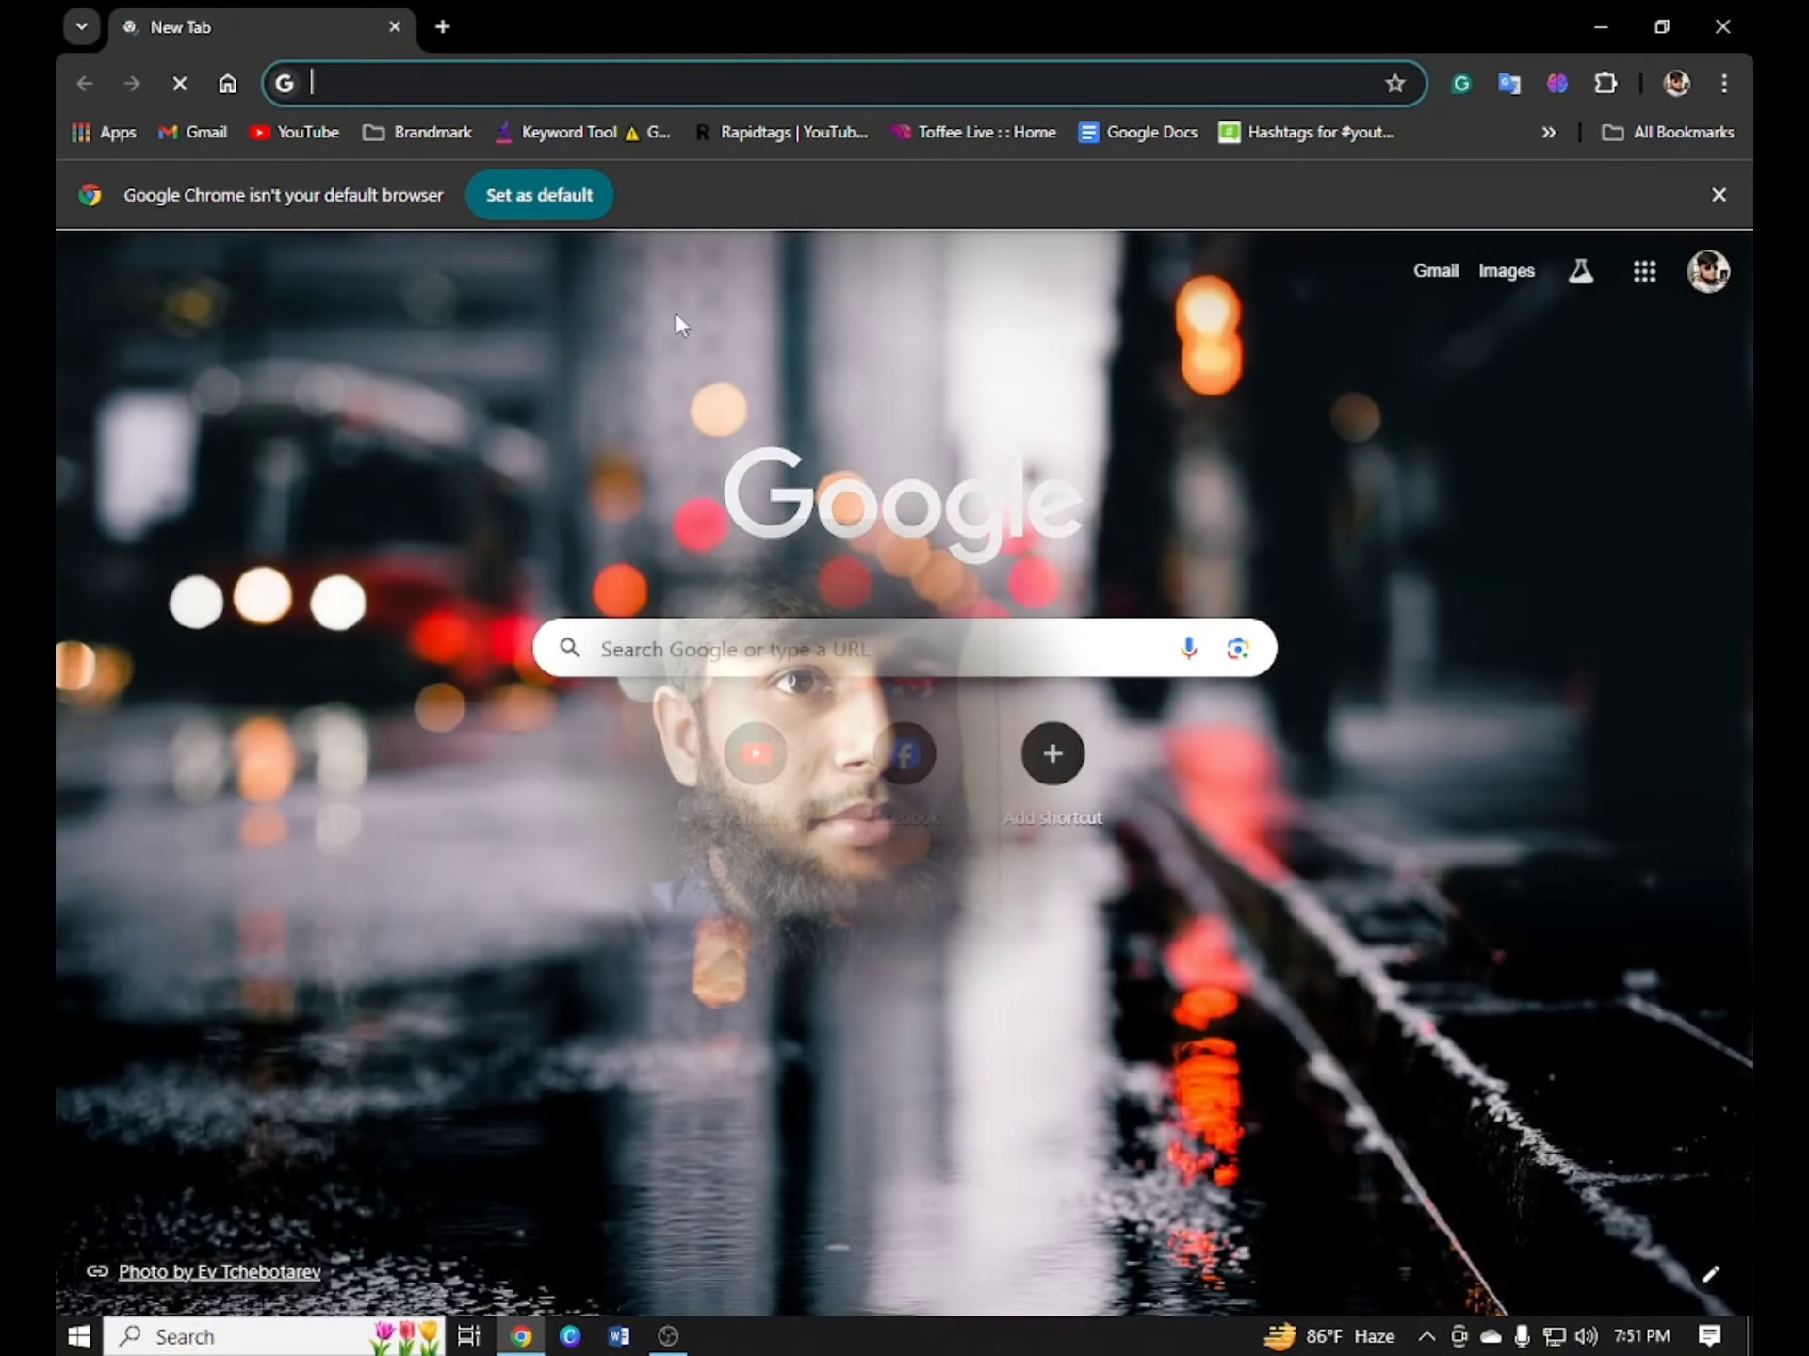
# - Open YouTube, switch to the channel with the red T avatar and no subscribers, and go to its channel page
pyautogui.click(740, 767)
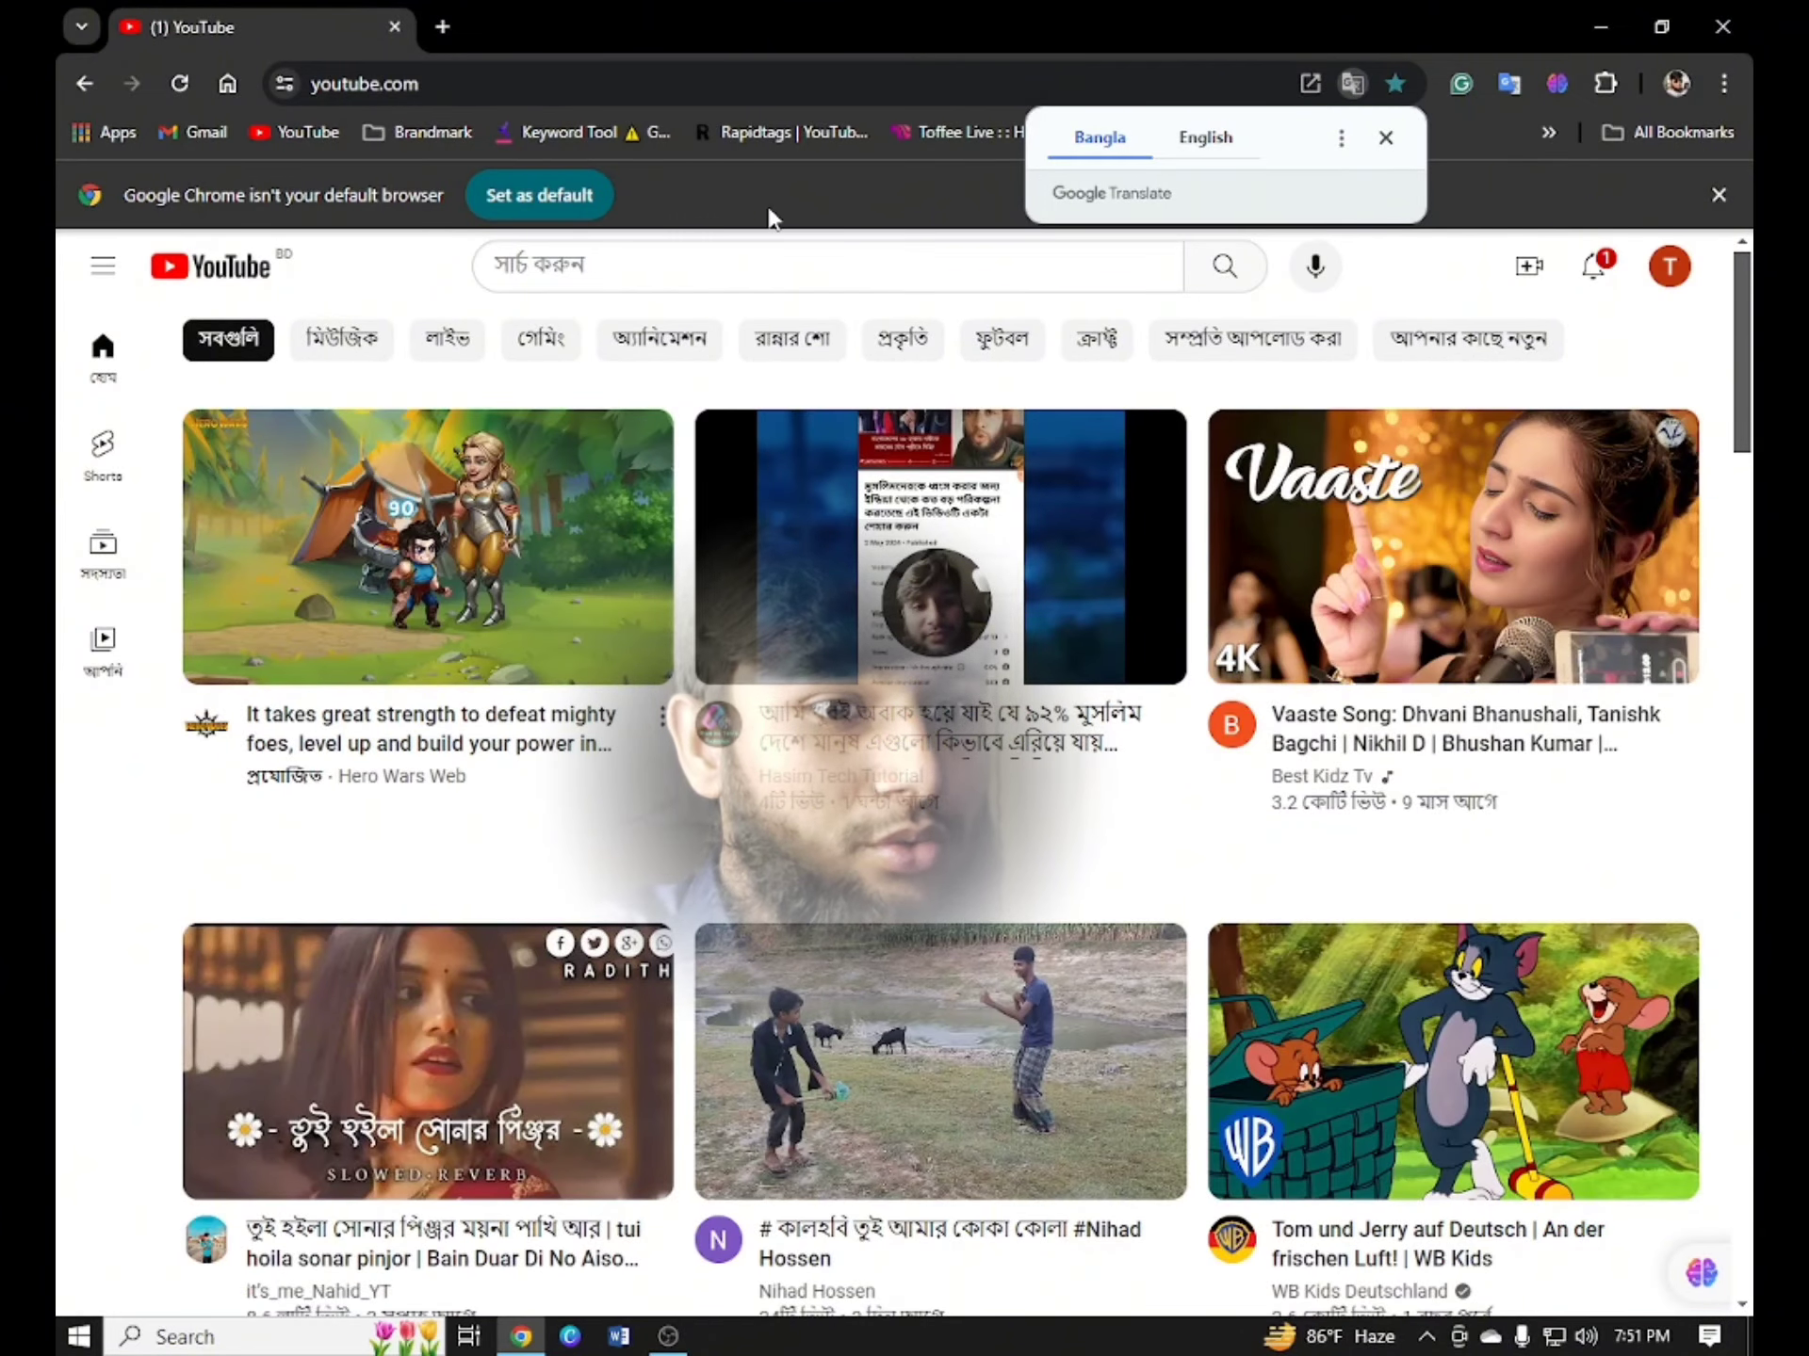
pyautogui.click(1669, 270)
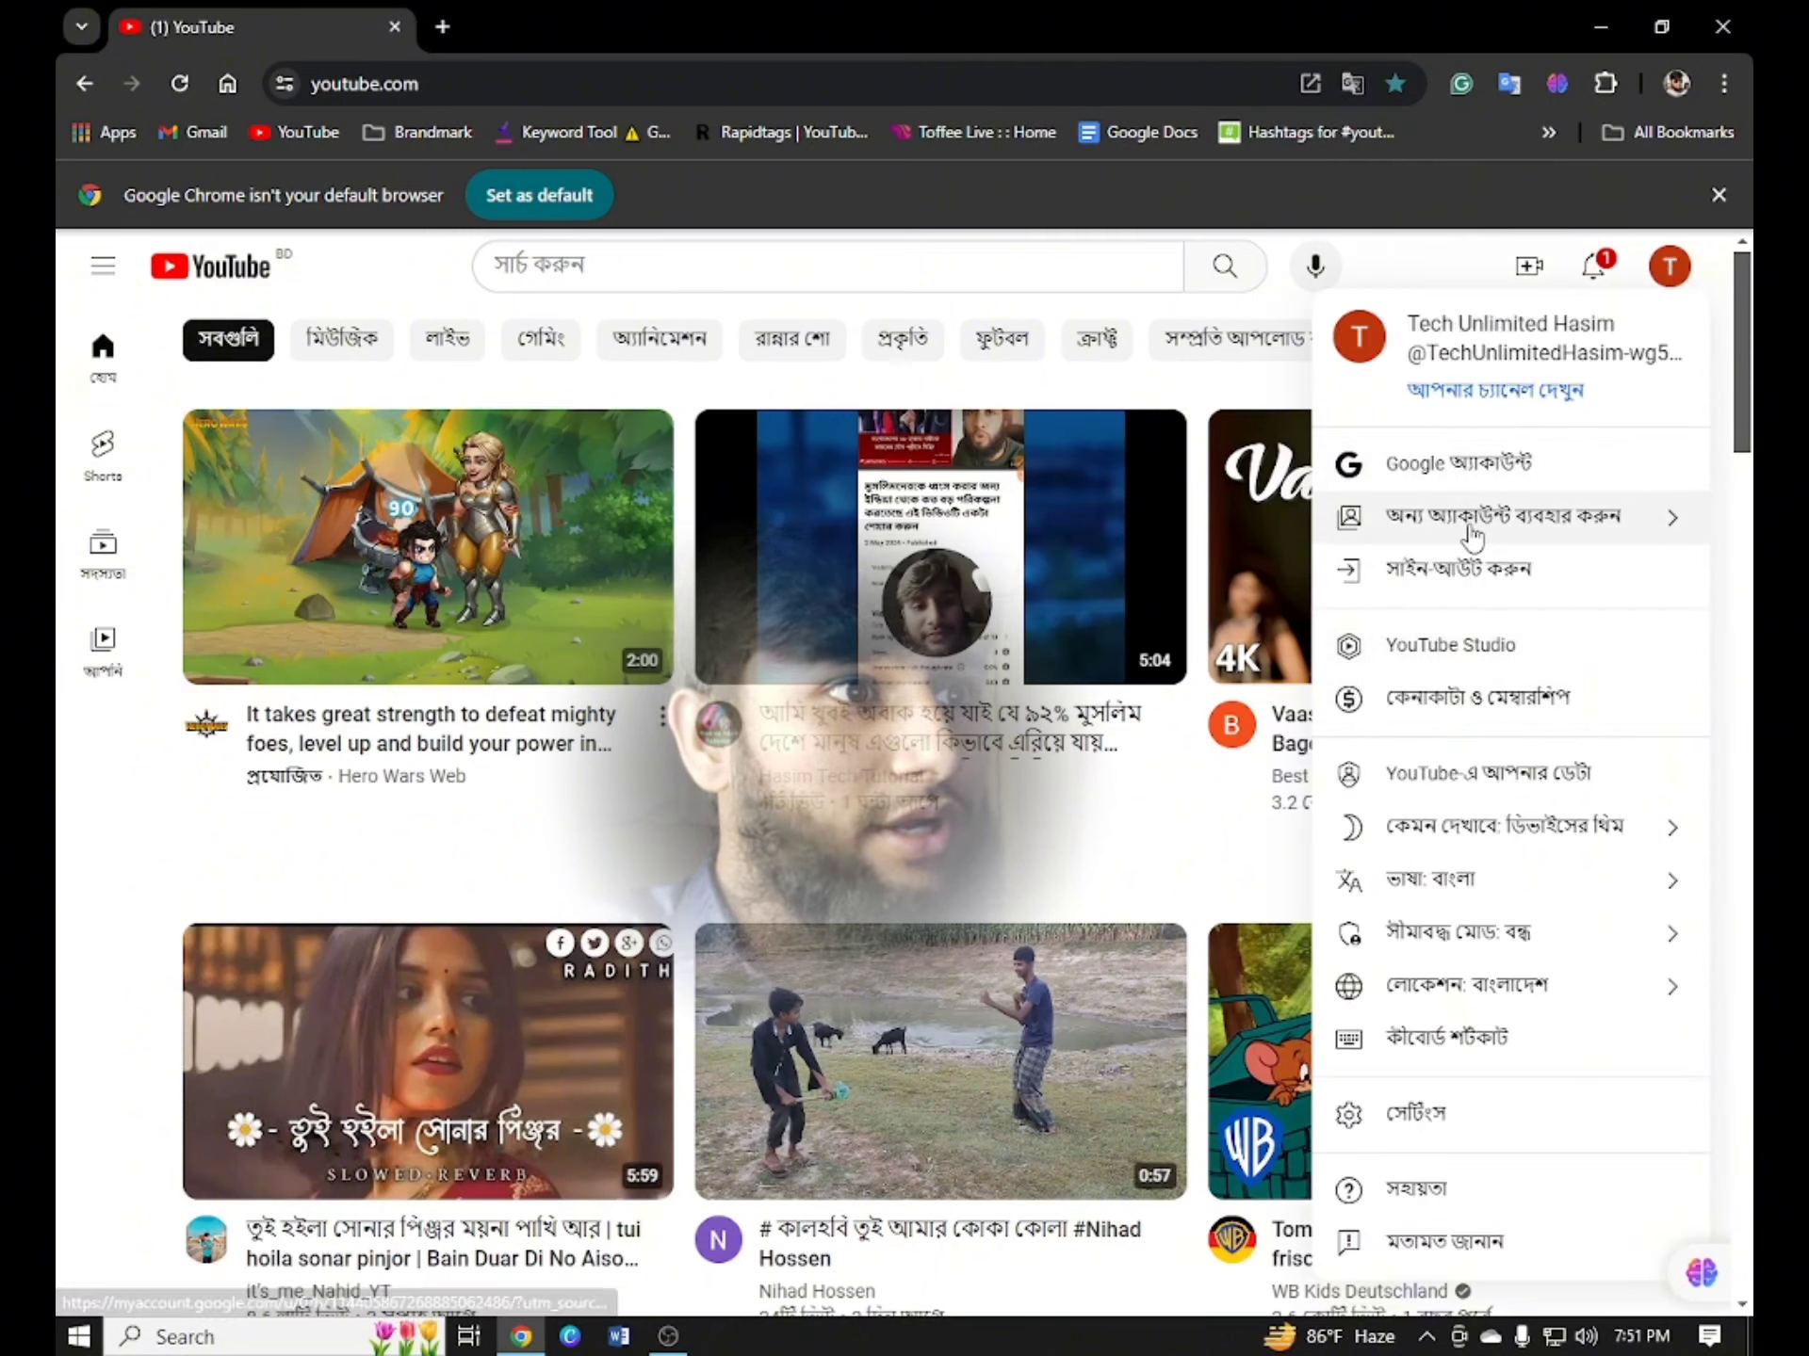
pyautogui.click(1535, 526)
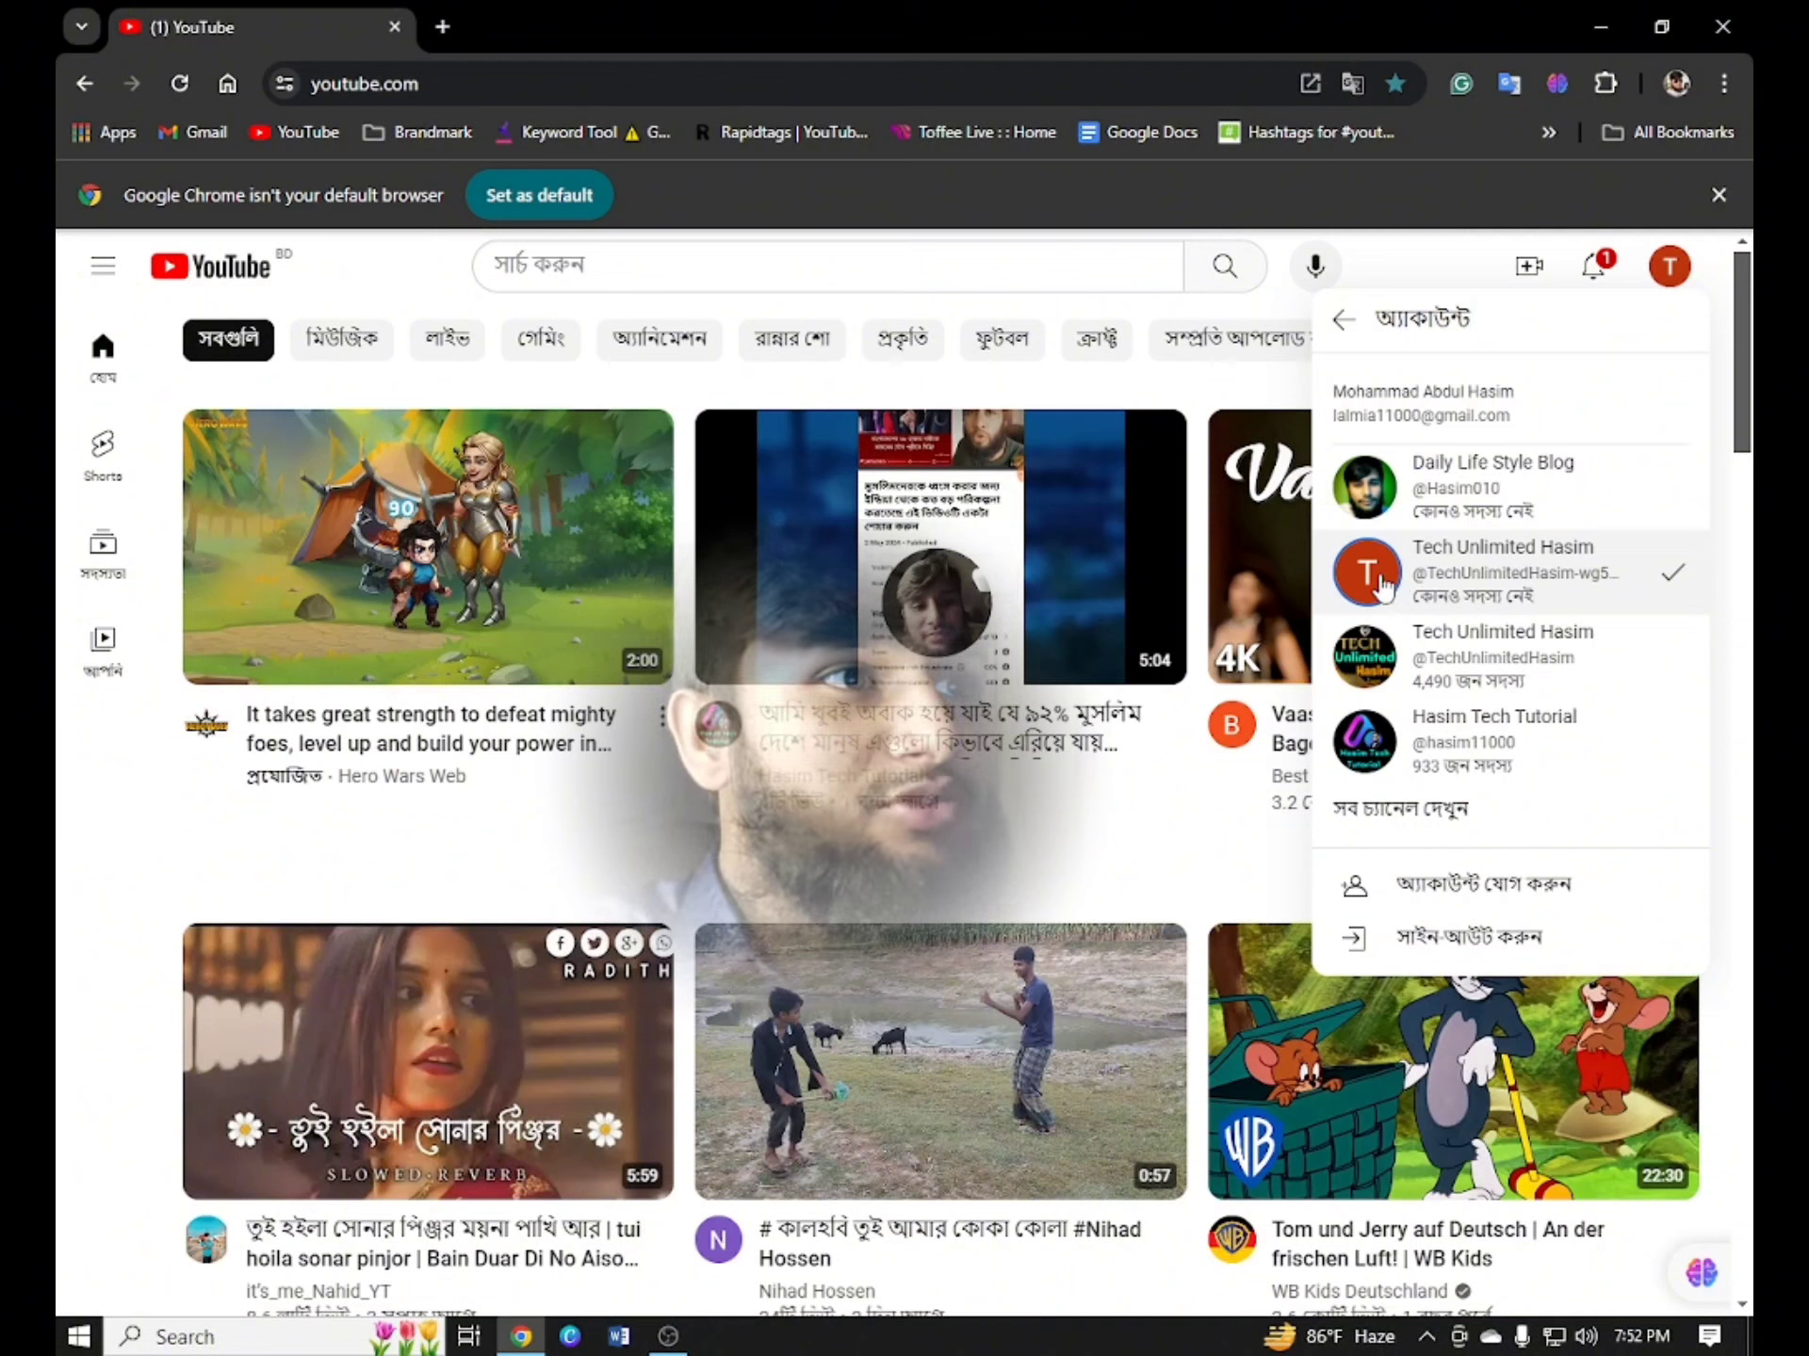
pyautogui.click(1502, 570)
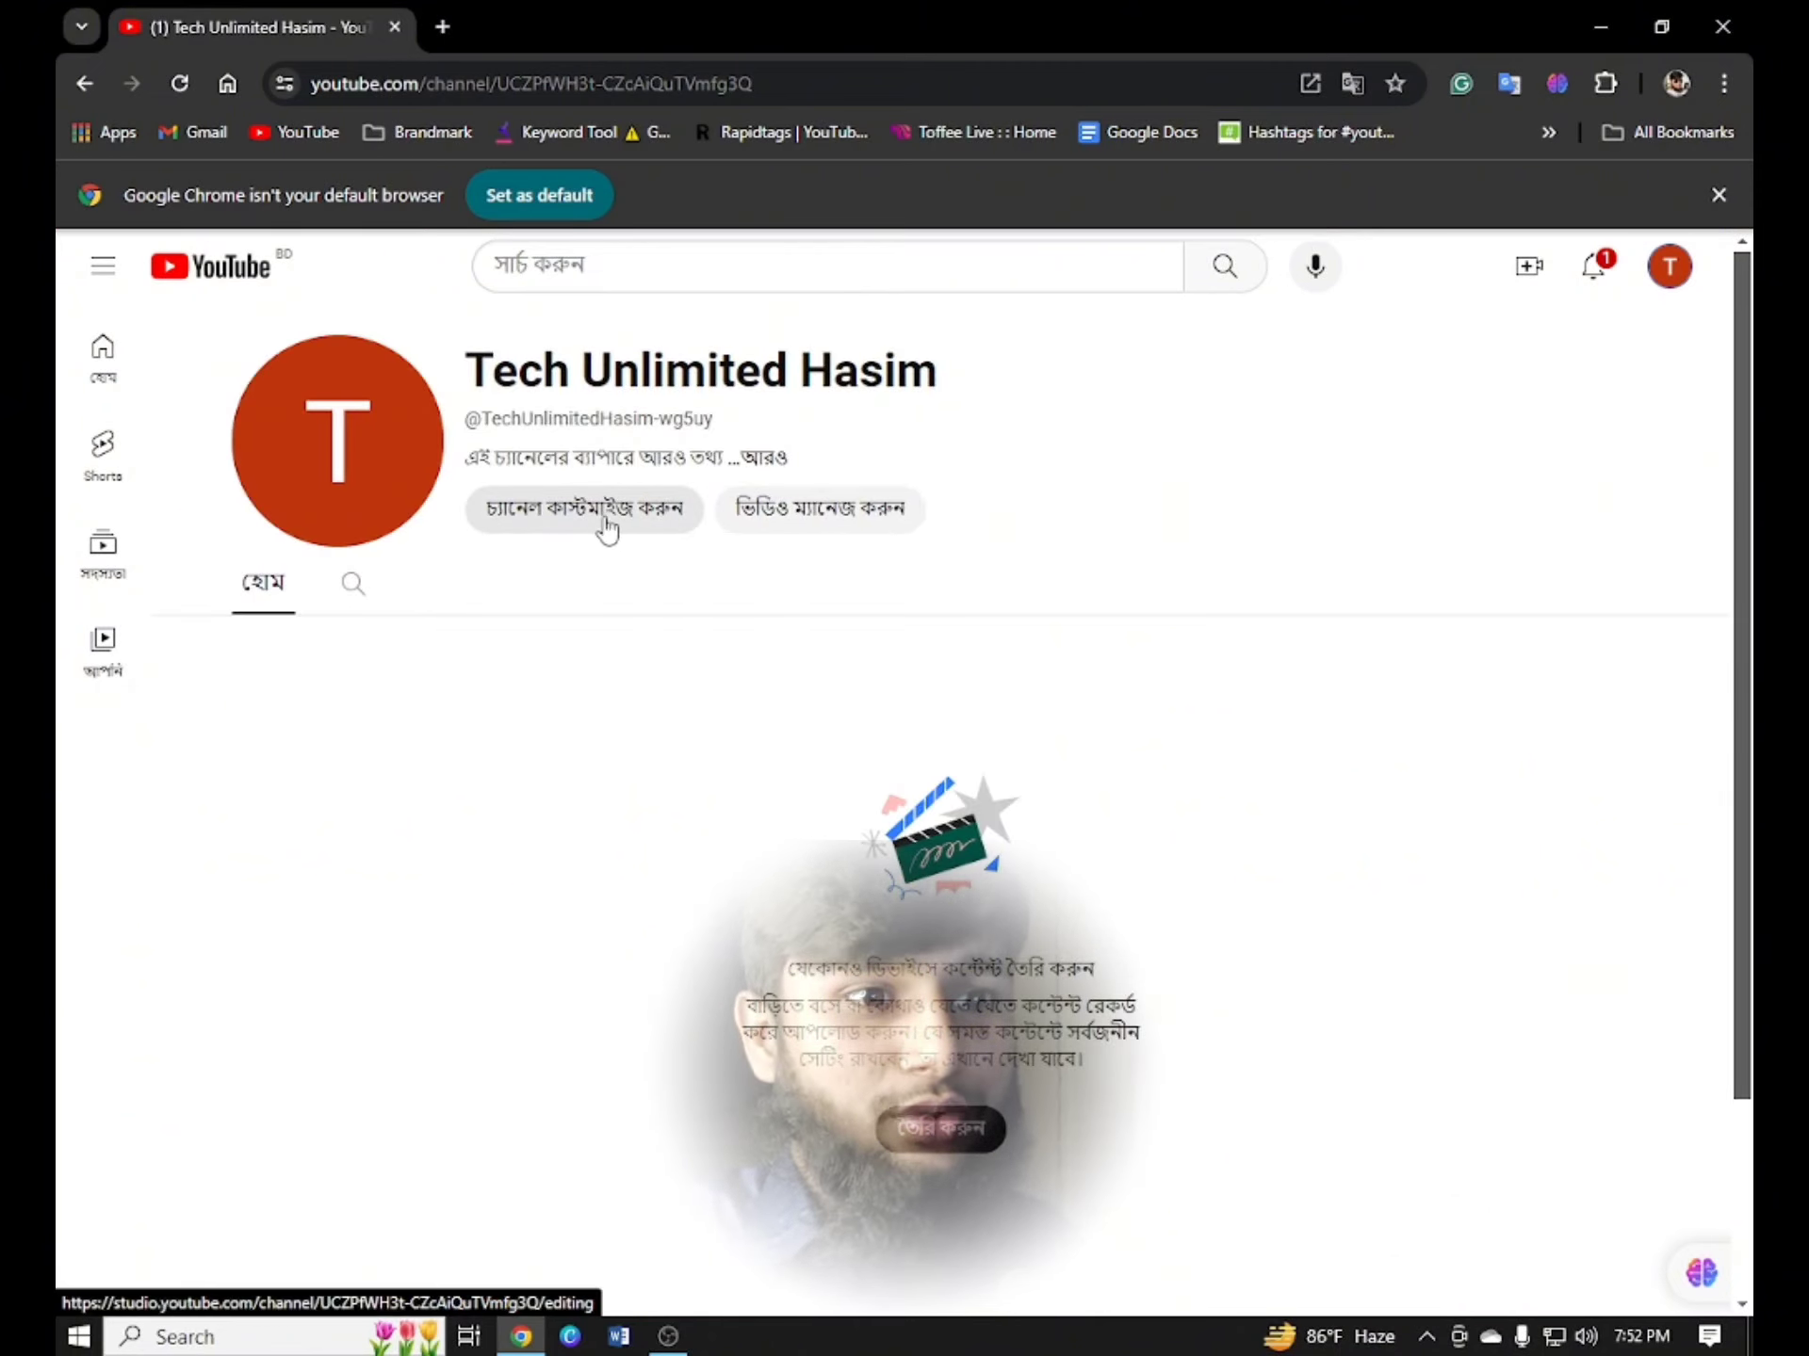
# - Open the channel's customization in YouTube Studio, translate the page into English and dismiss the welcome message
pyautogui.click(664, 532)
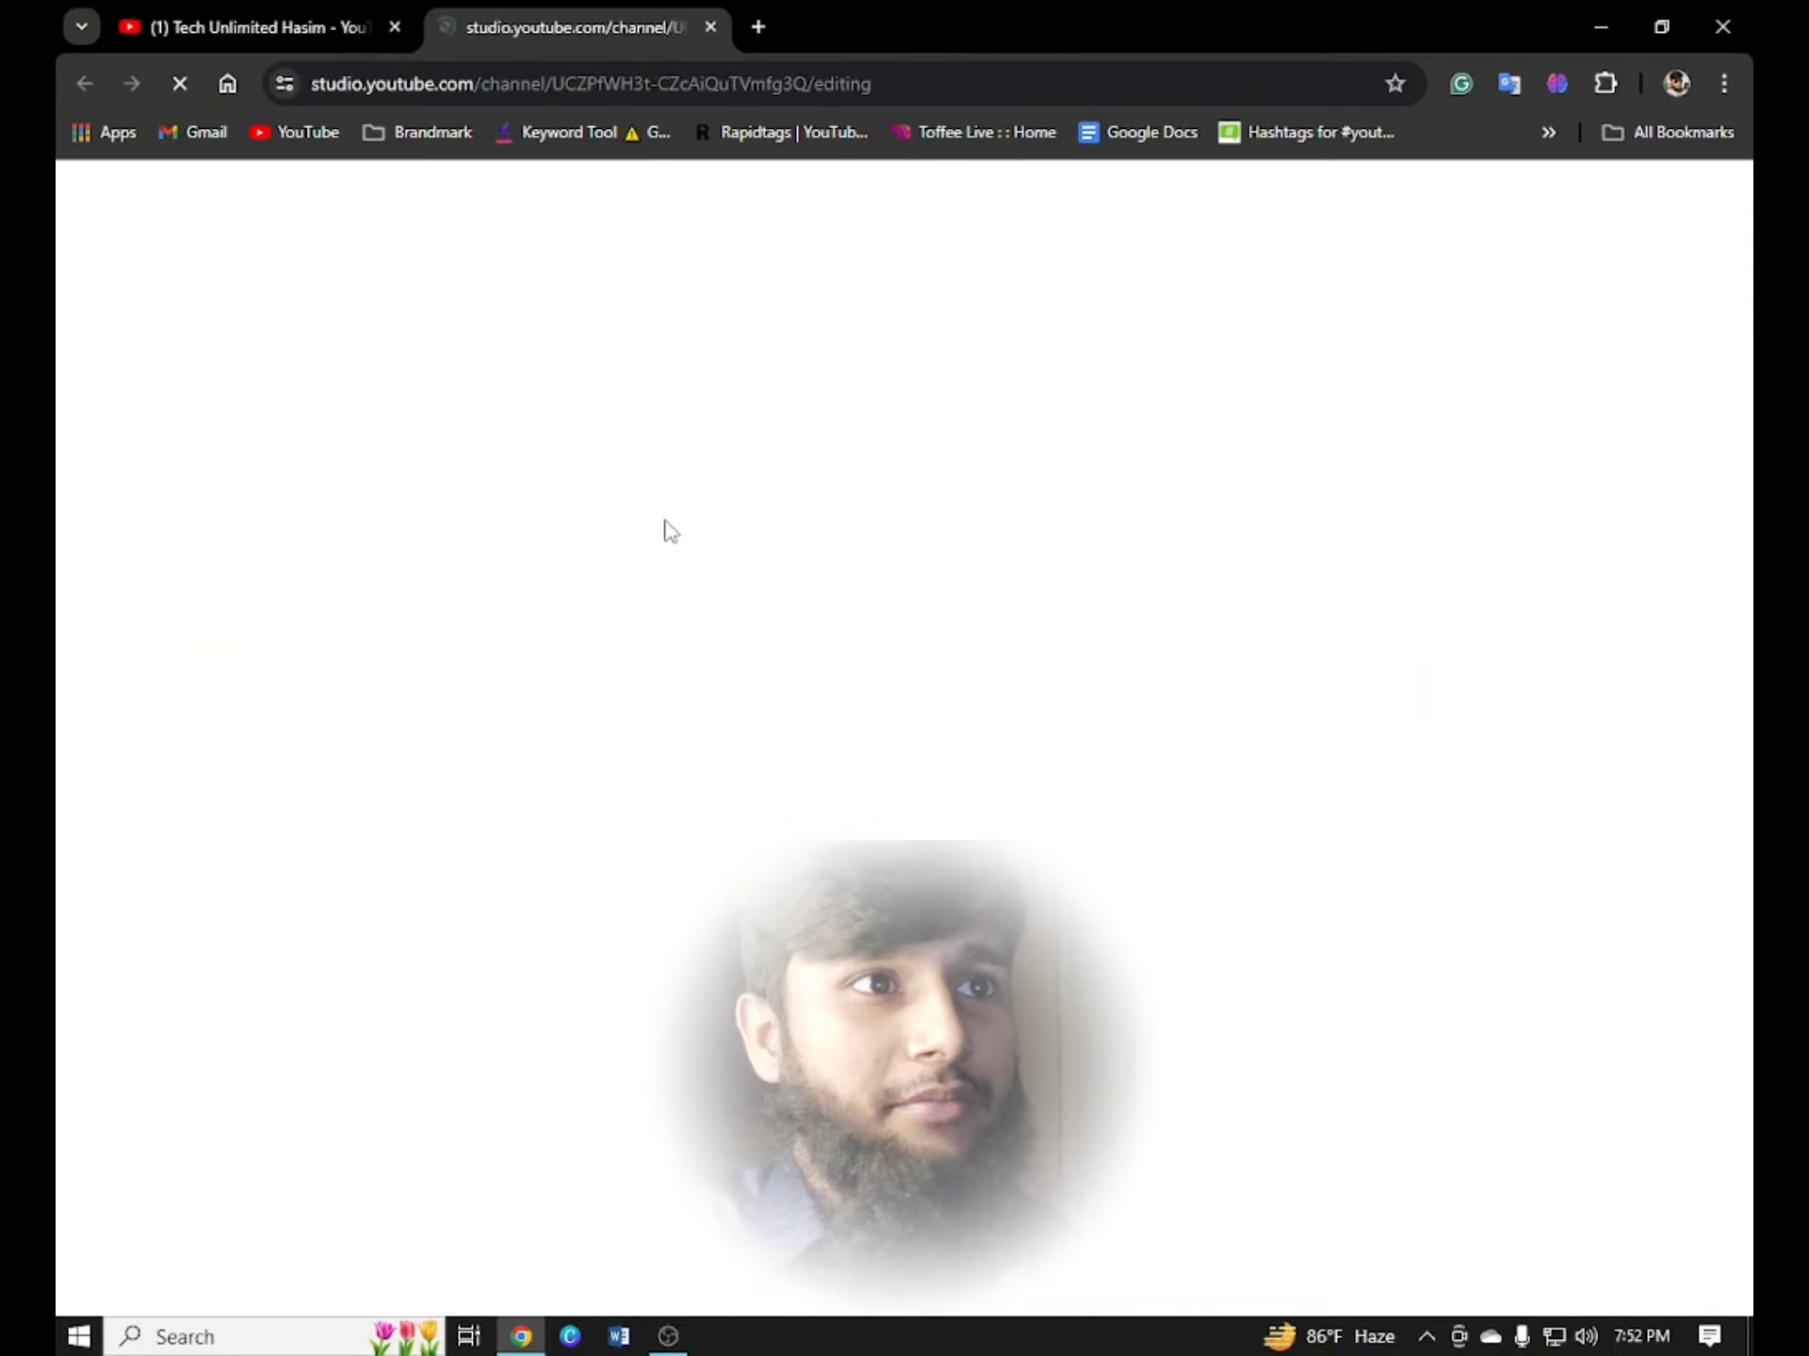
pyautogui.click(1213, 146)
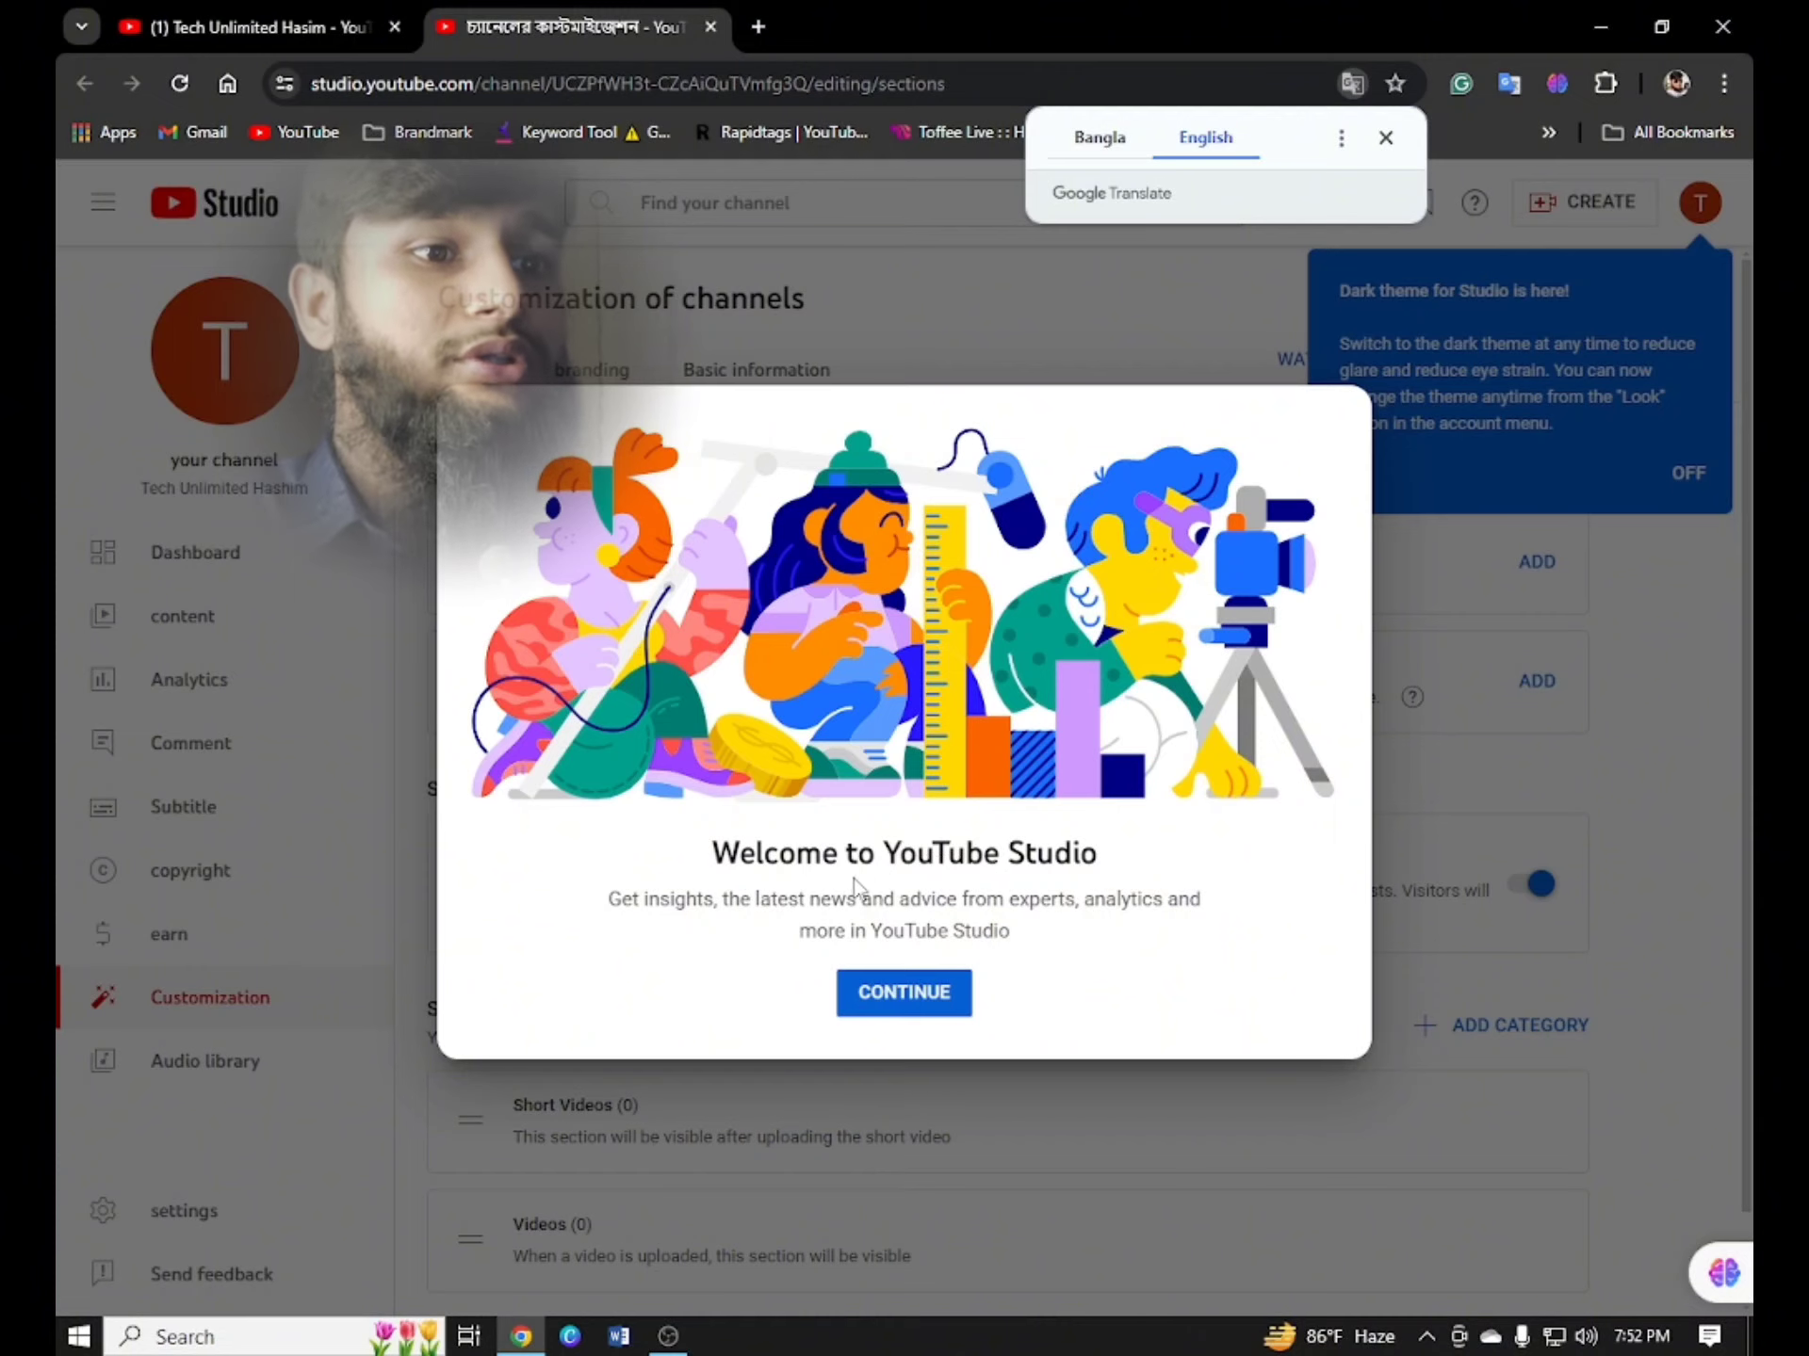
pyautogui.click(909, 992)
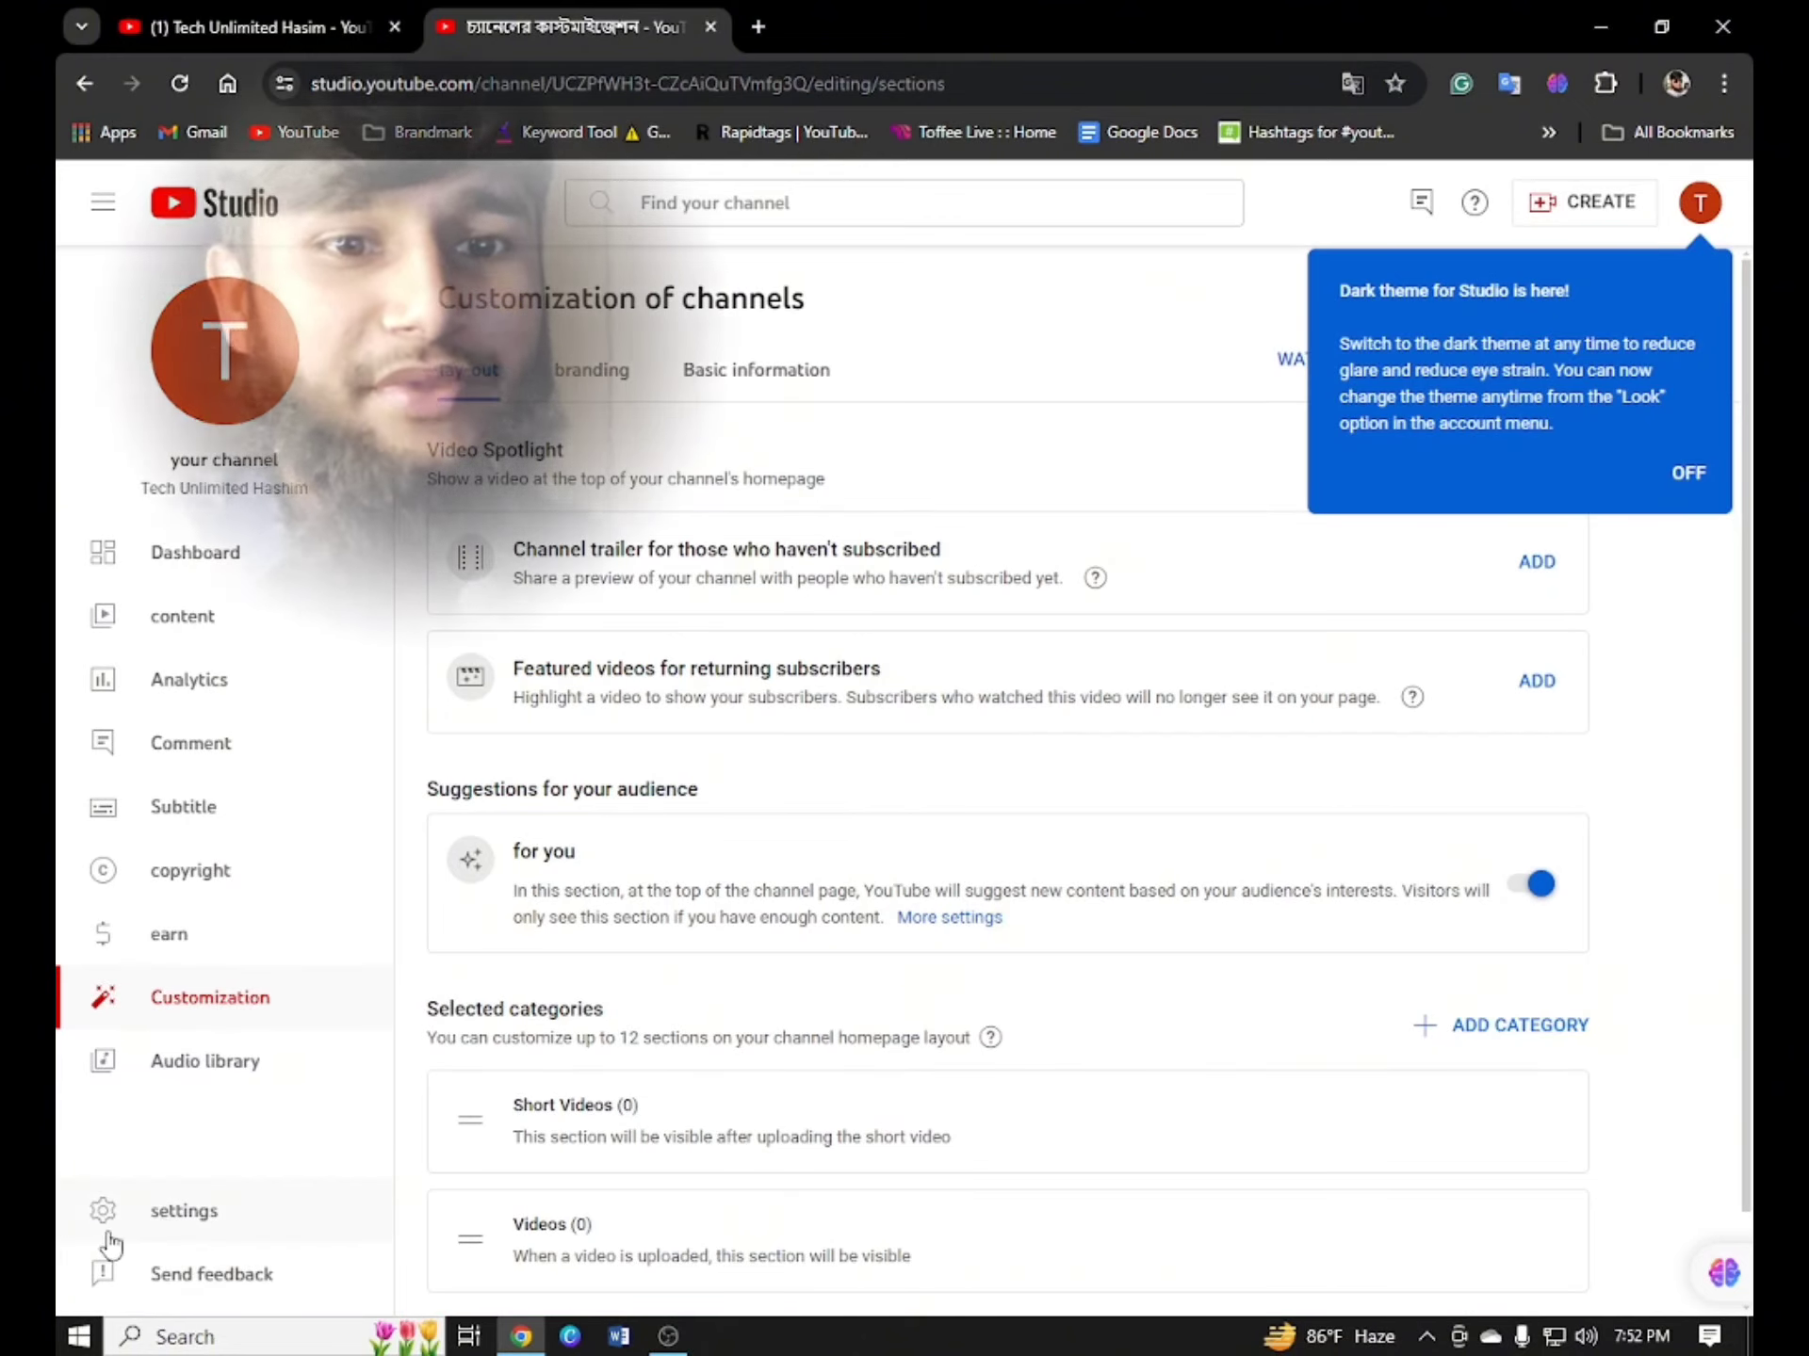
# - In the Studio settings, find the channel's advanced settings and open Manage YouTube accounts
pyautogui.click(182, 1215)
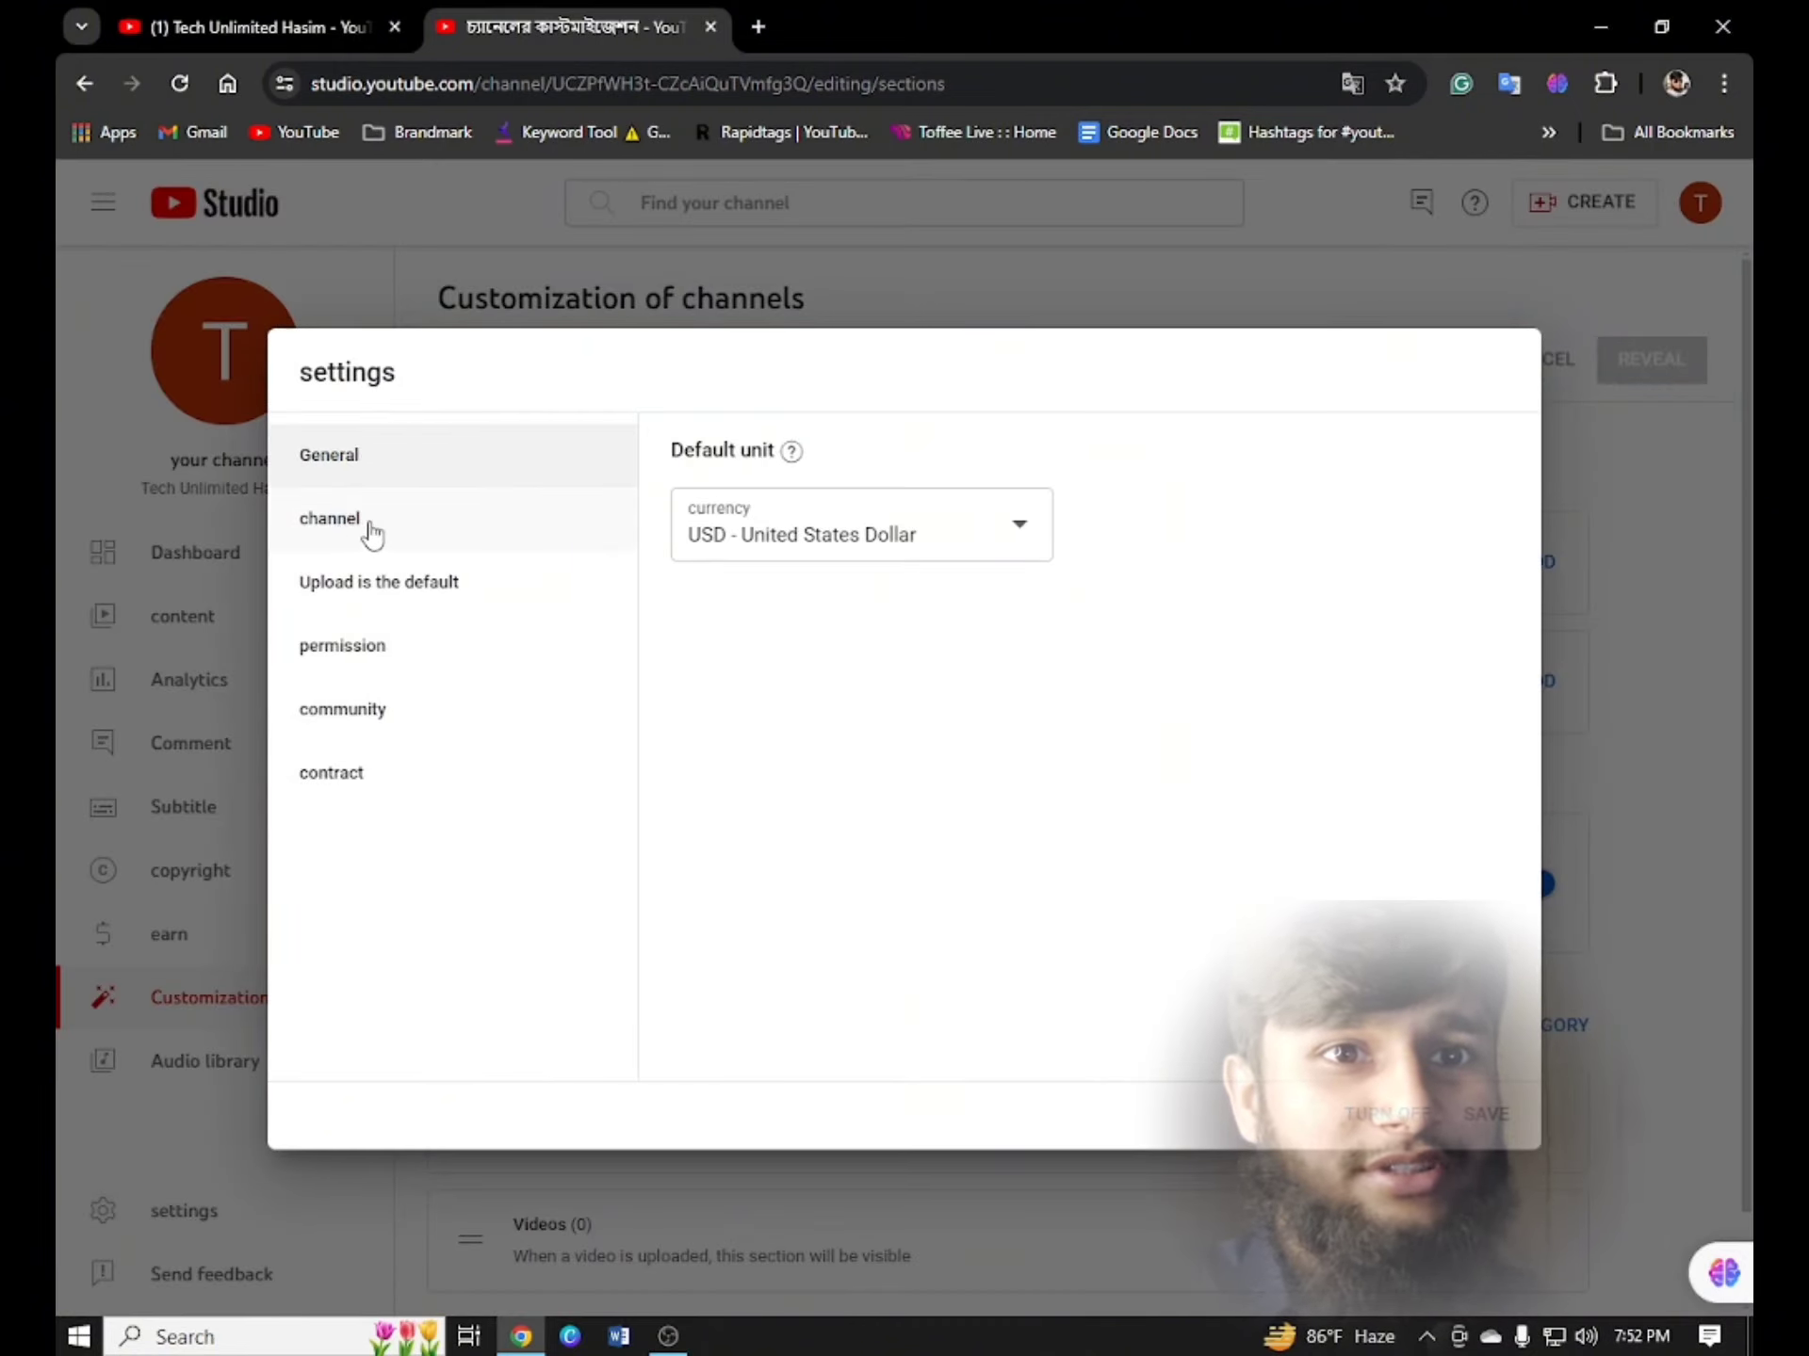
pyautogui.click(370, 526)
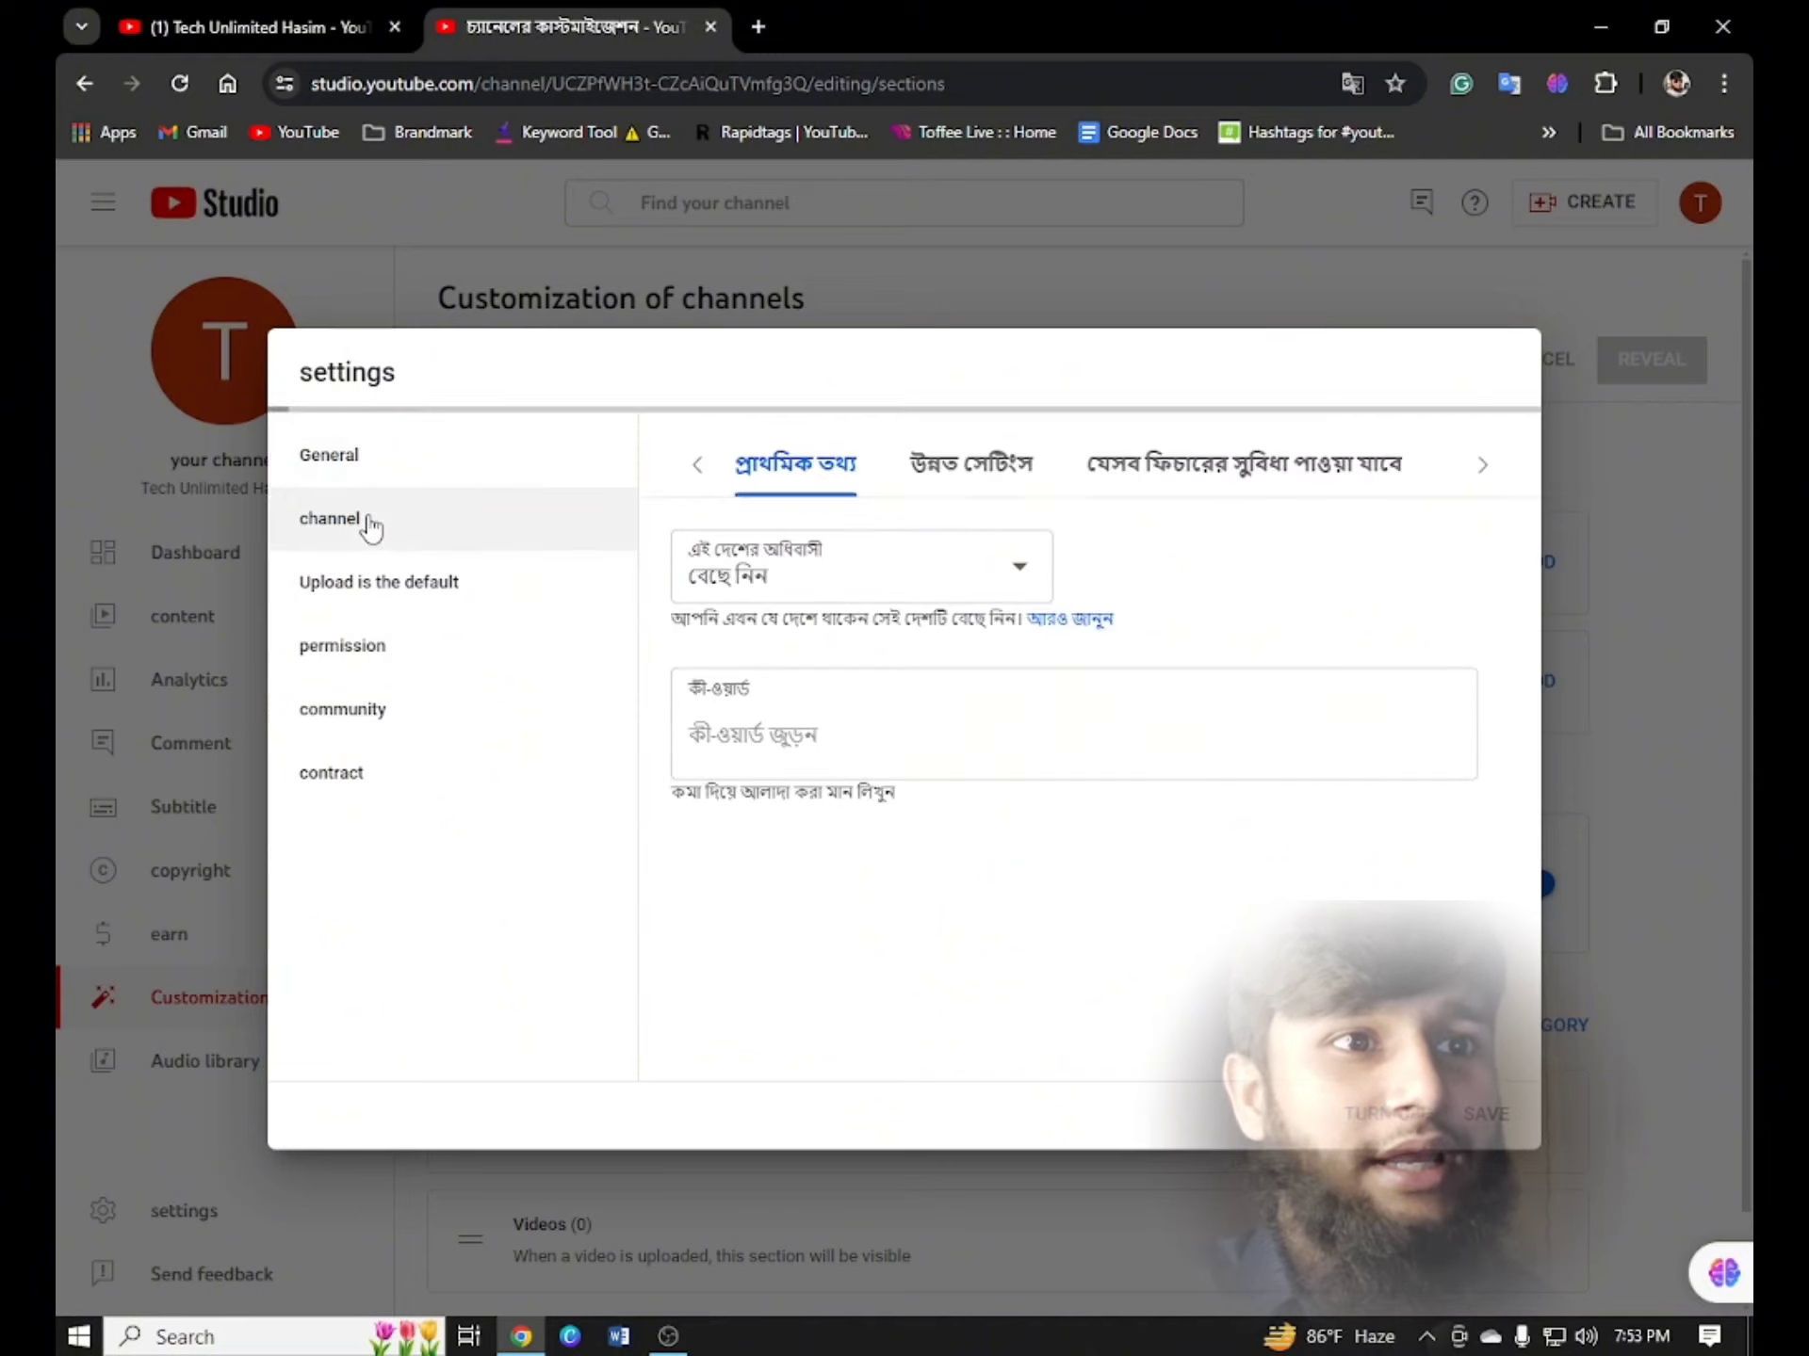
pyautogui.click(970, 476)
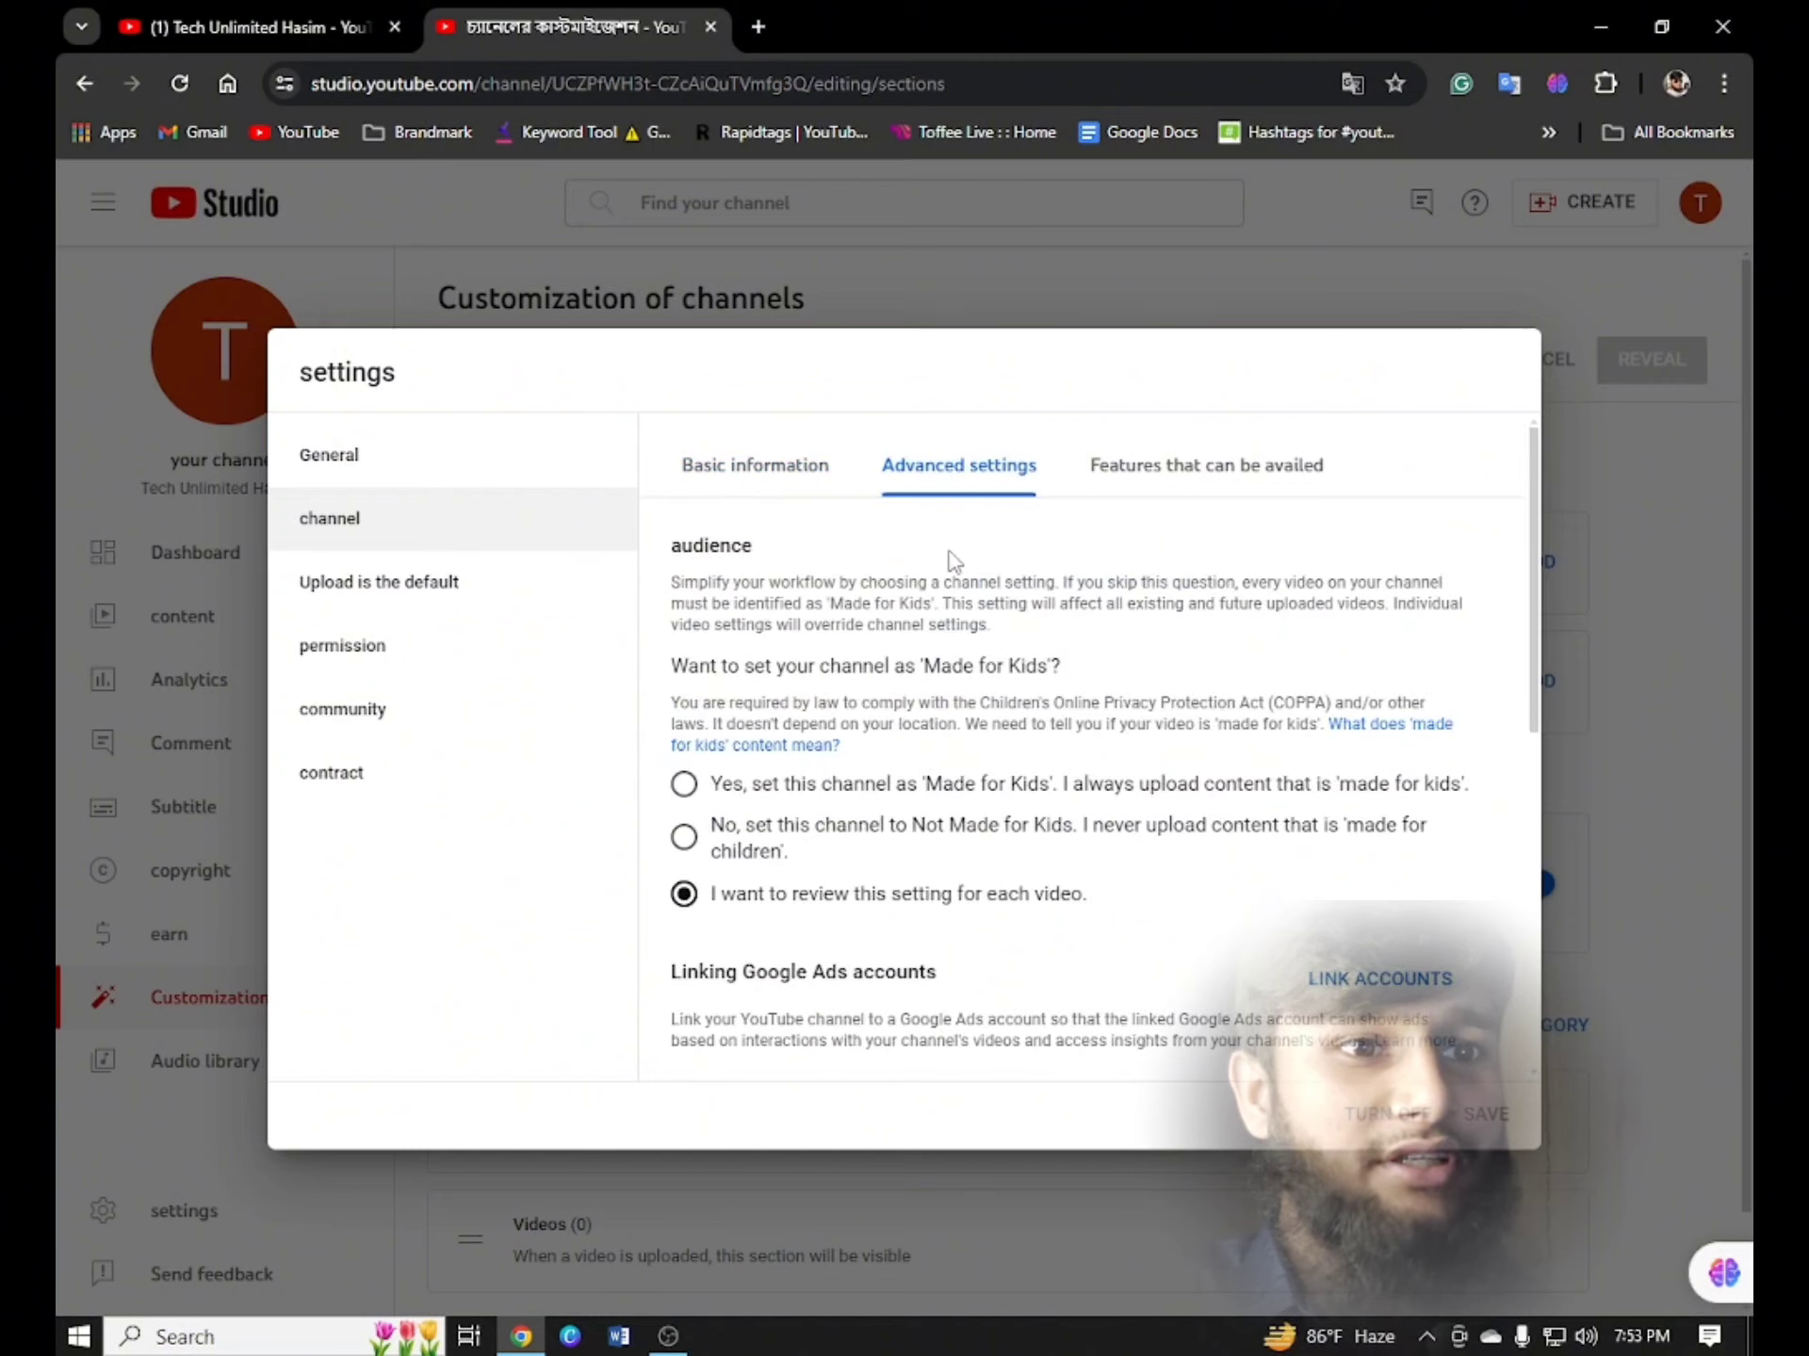
pyautogui.scroll(-5, 933, 602)
pyautogui.scroll(-2, 911, 639)
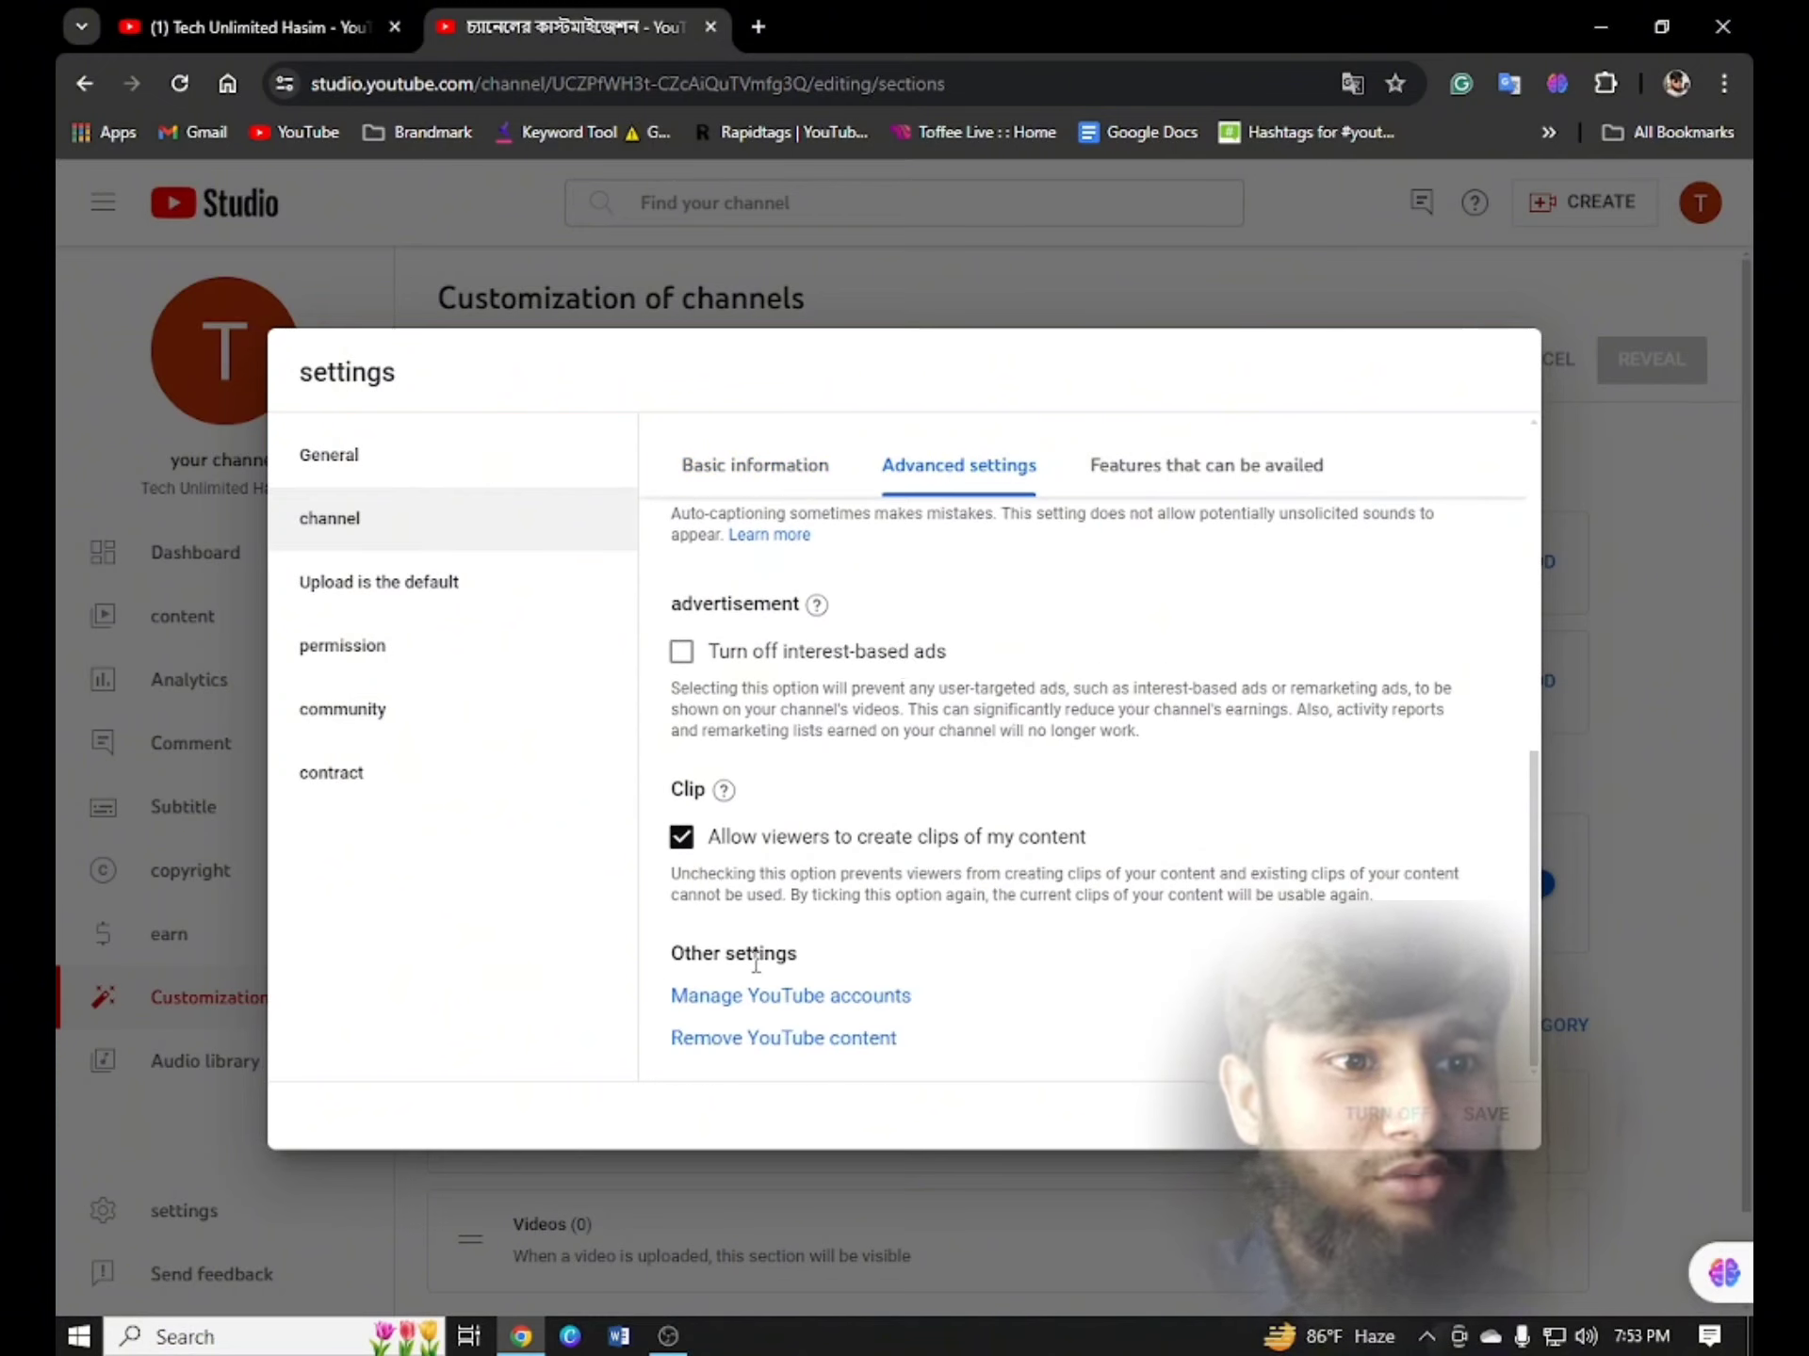
pyautogui.click(858, 996)
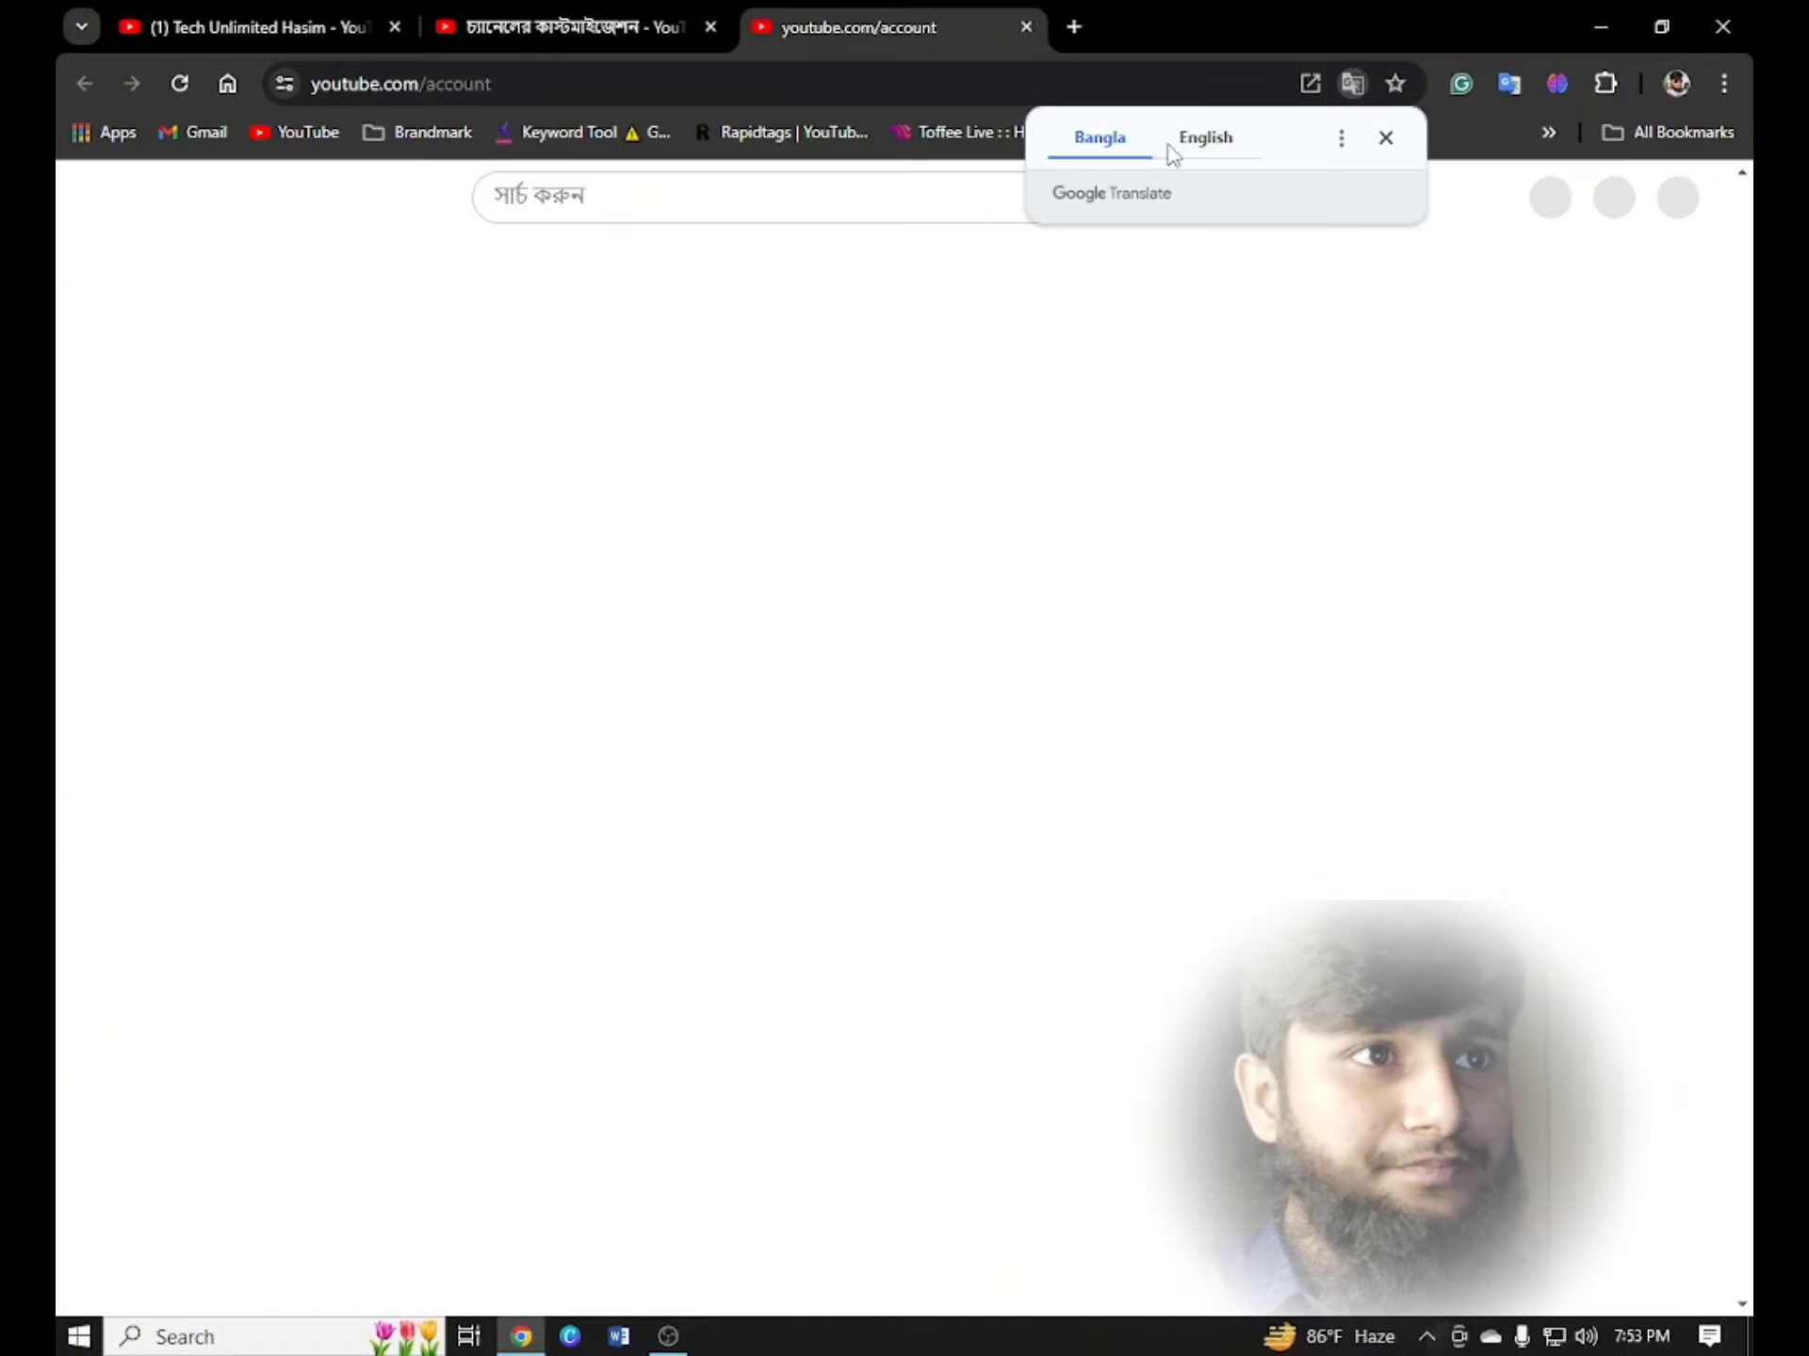
# - Translate the YouTube account page into English and start deleting the channel from the account's advanced settings
pyautogui.click(1193, 147)
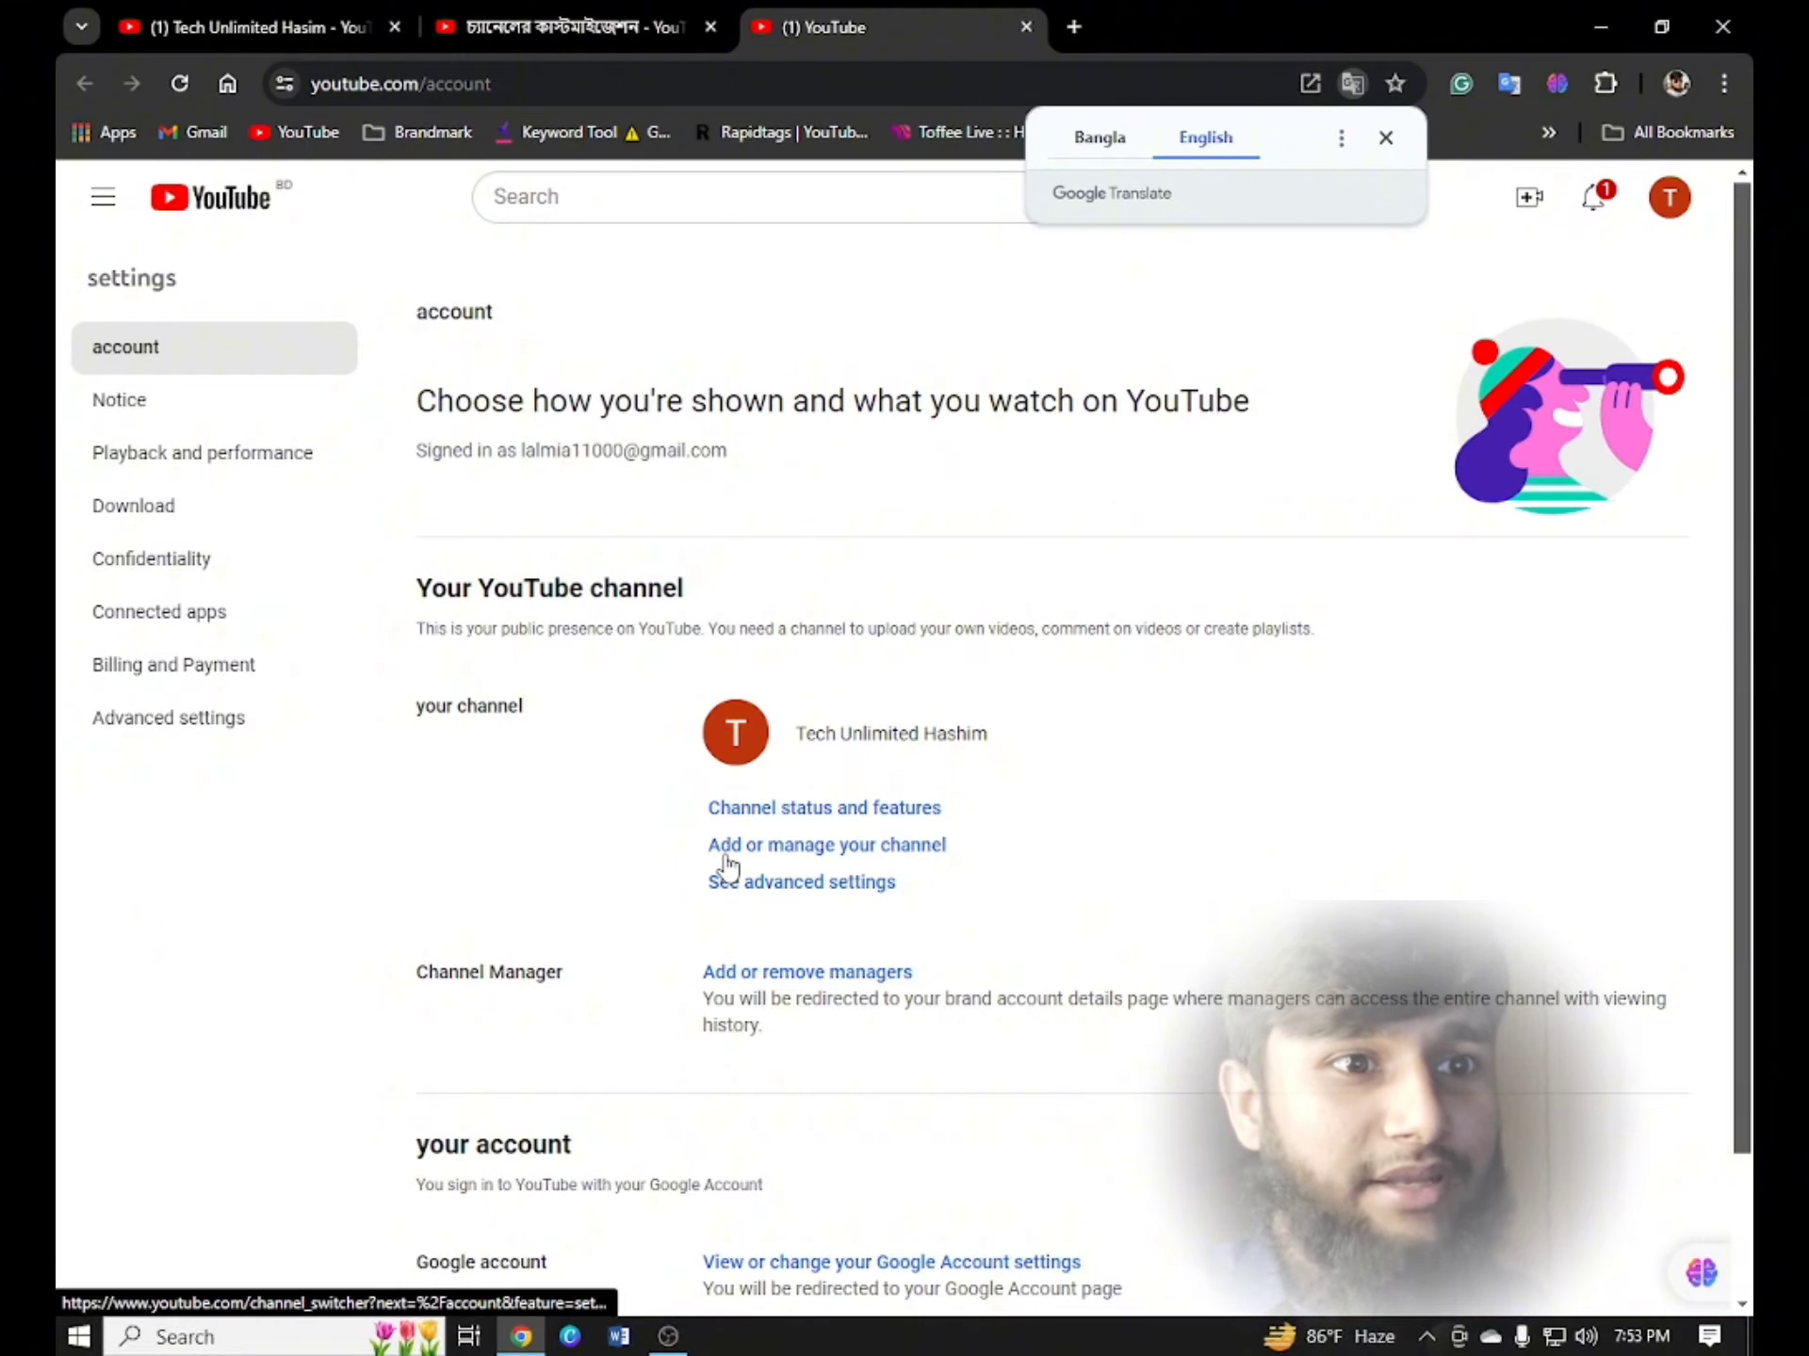
pyautogui.click(907, 845)
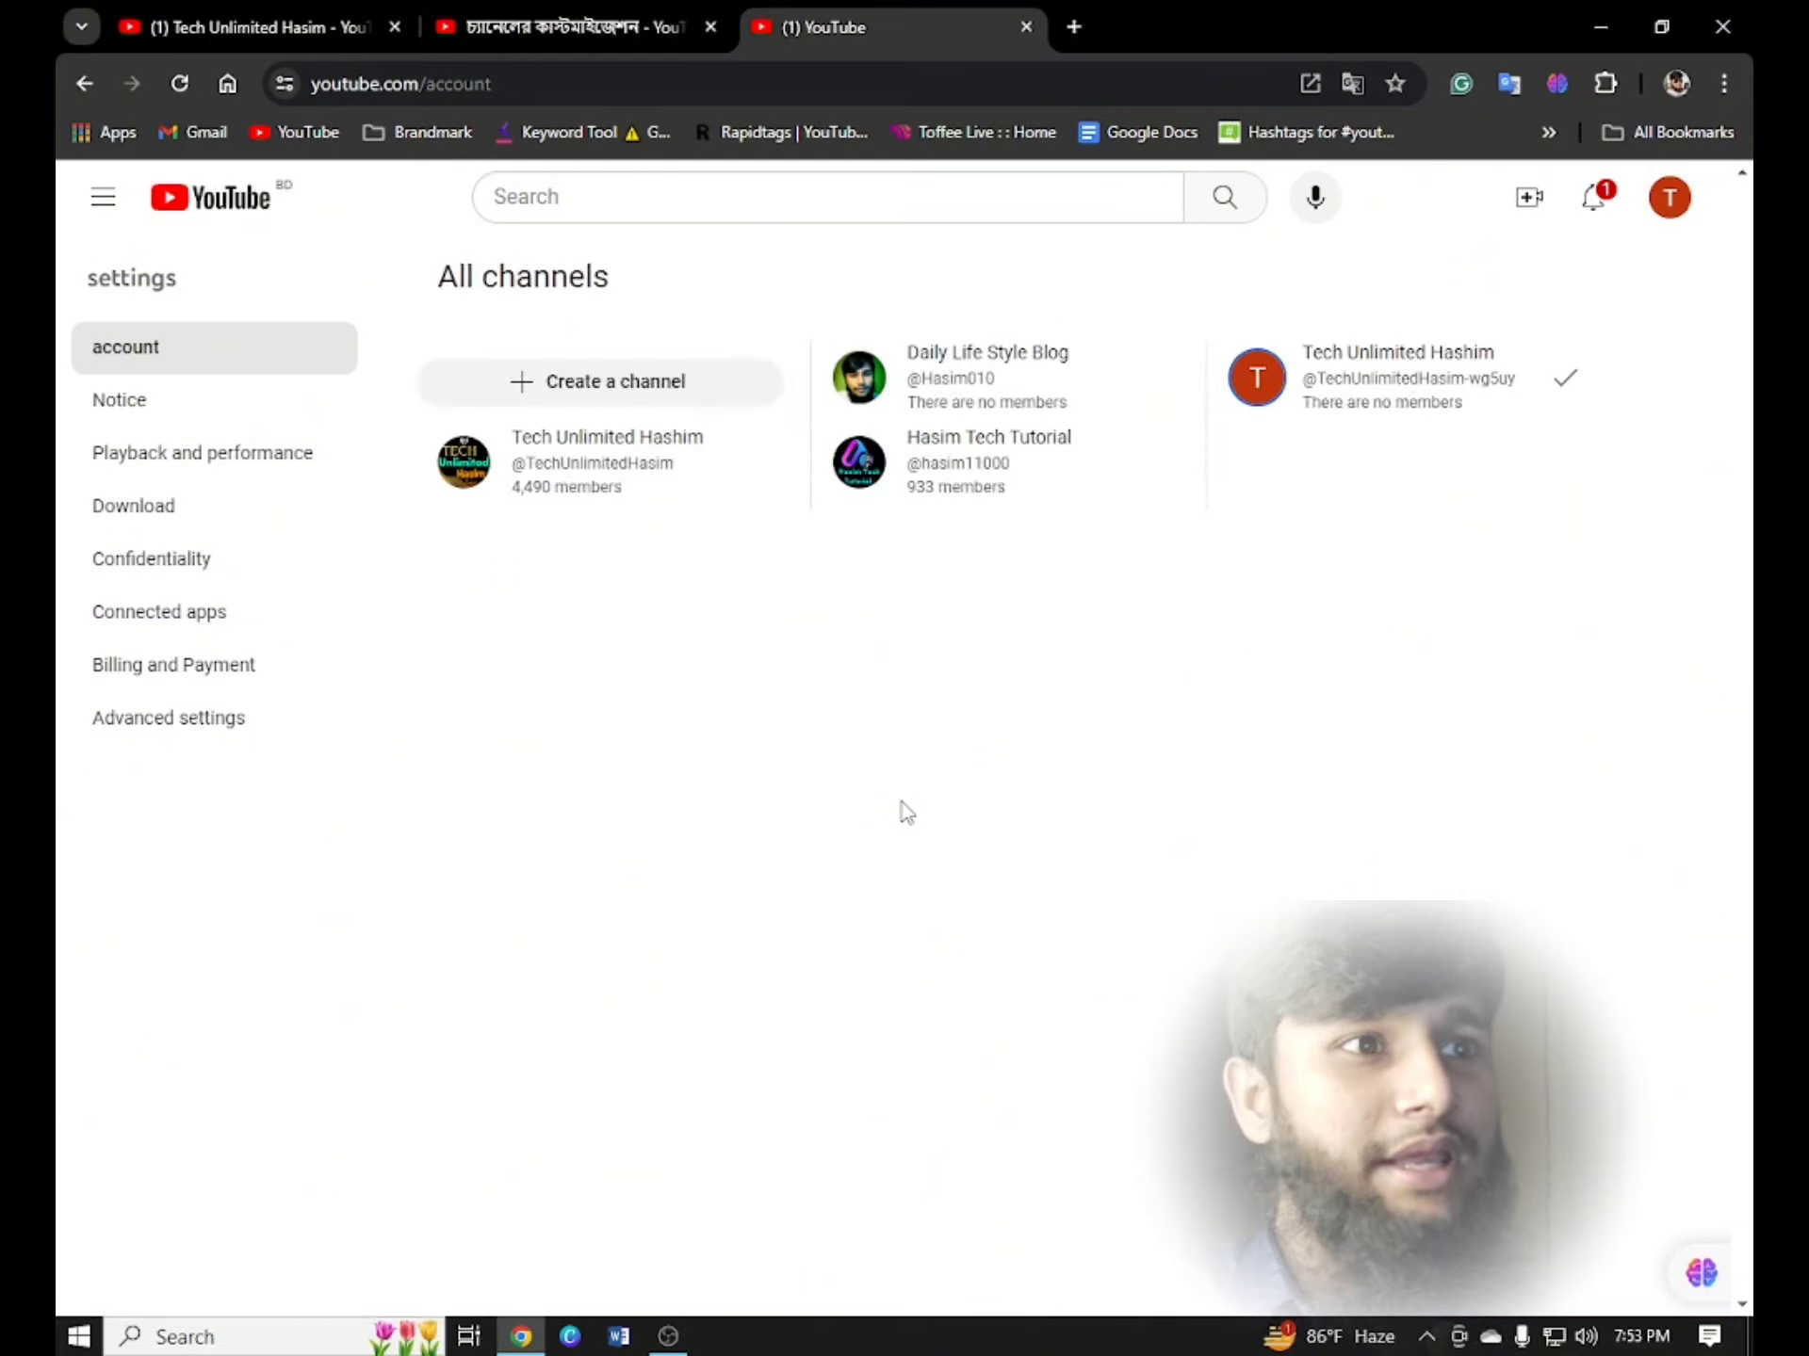
pyautogui.click(167, 719)
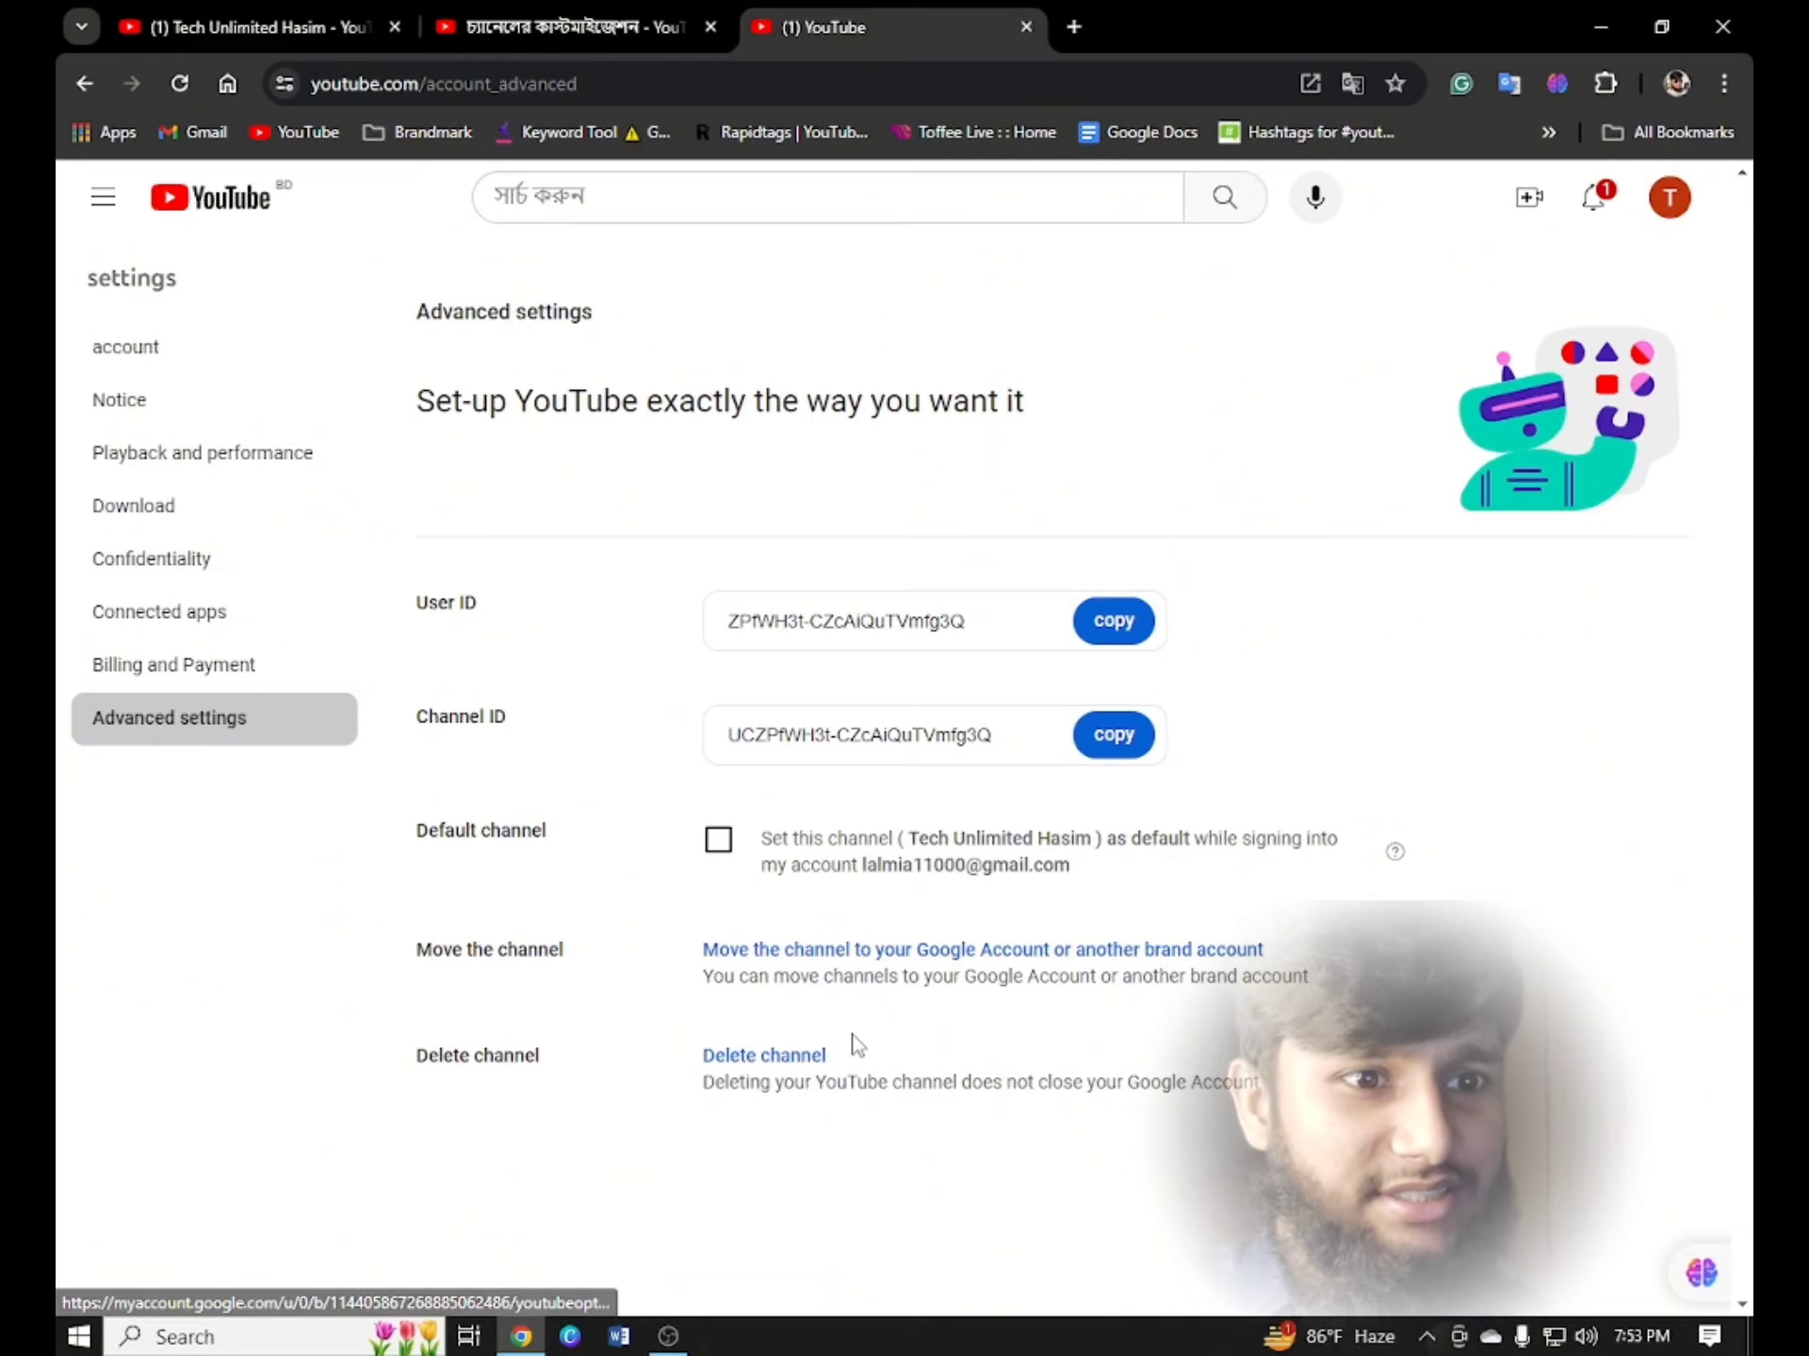
pyautogui.click(788, 1061)
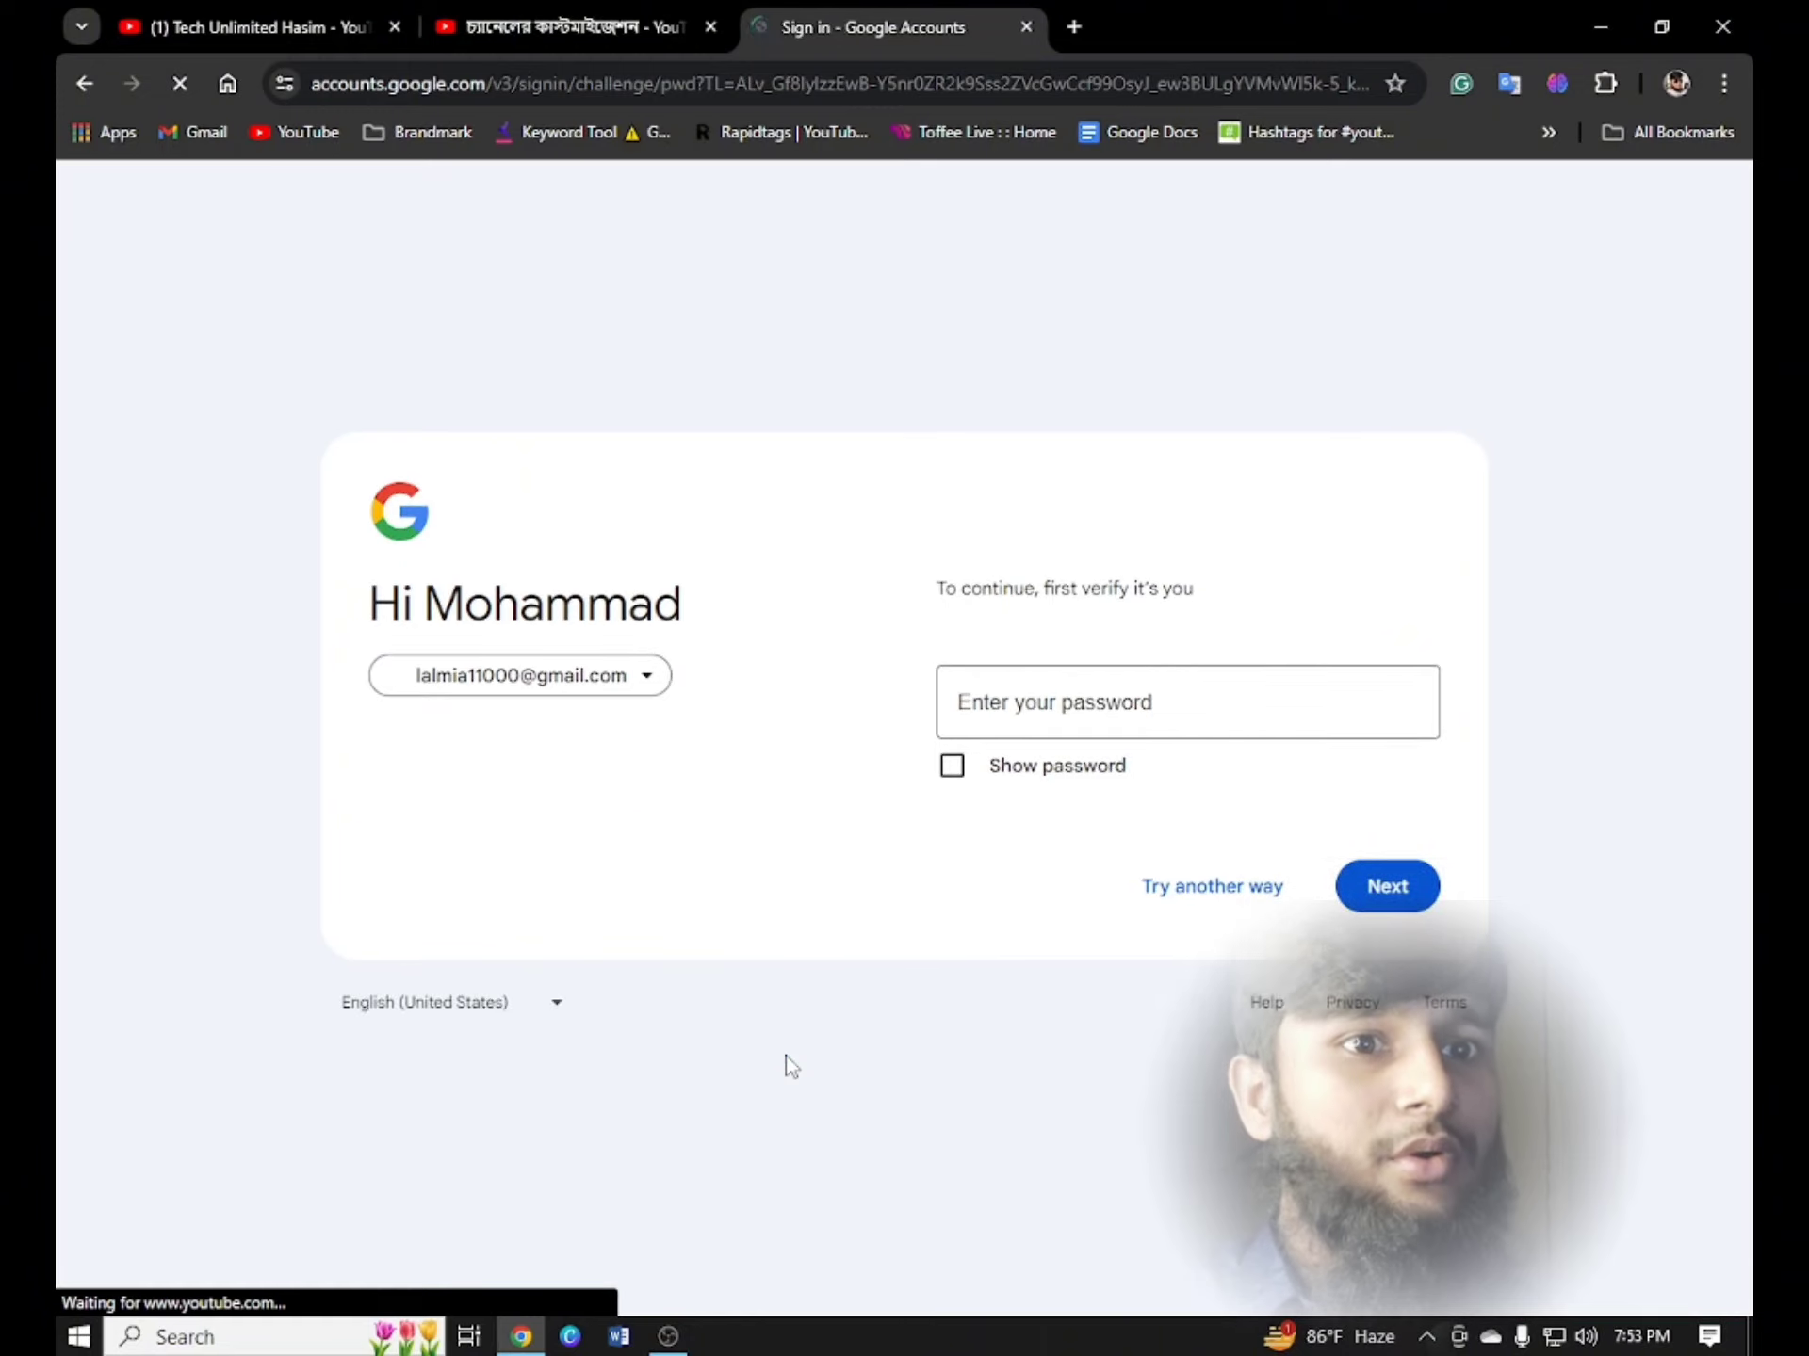
# - Verify the Google account by entering the account password and continue to the content removal page
pyautogui.click(1072, 710)
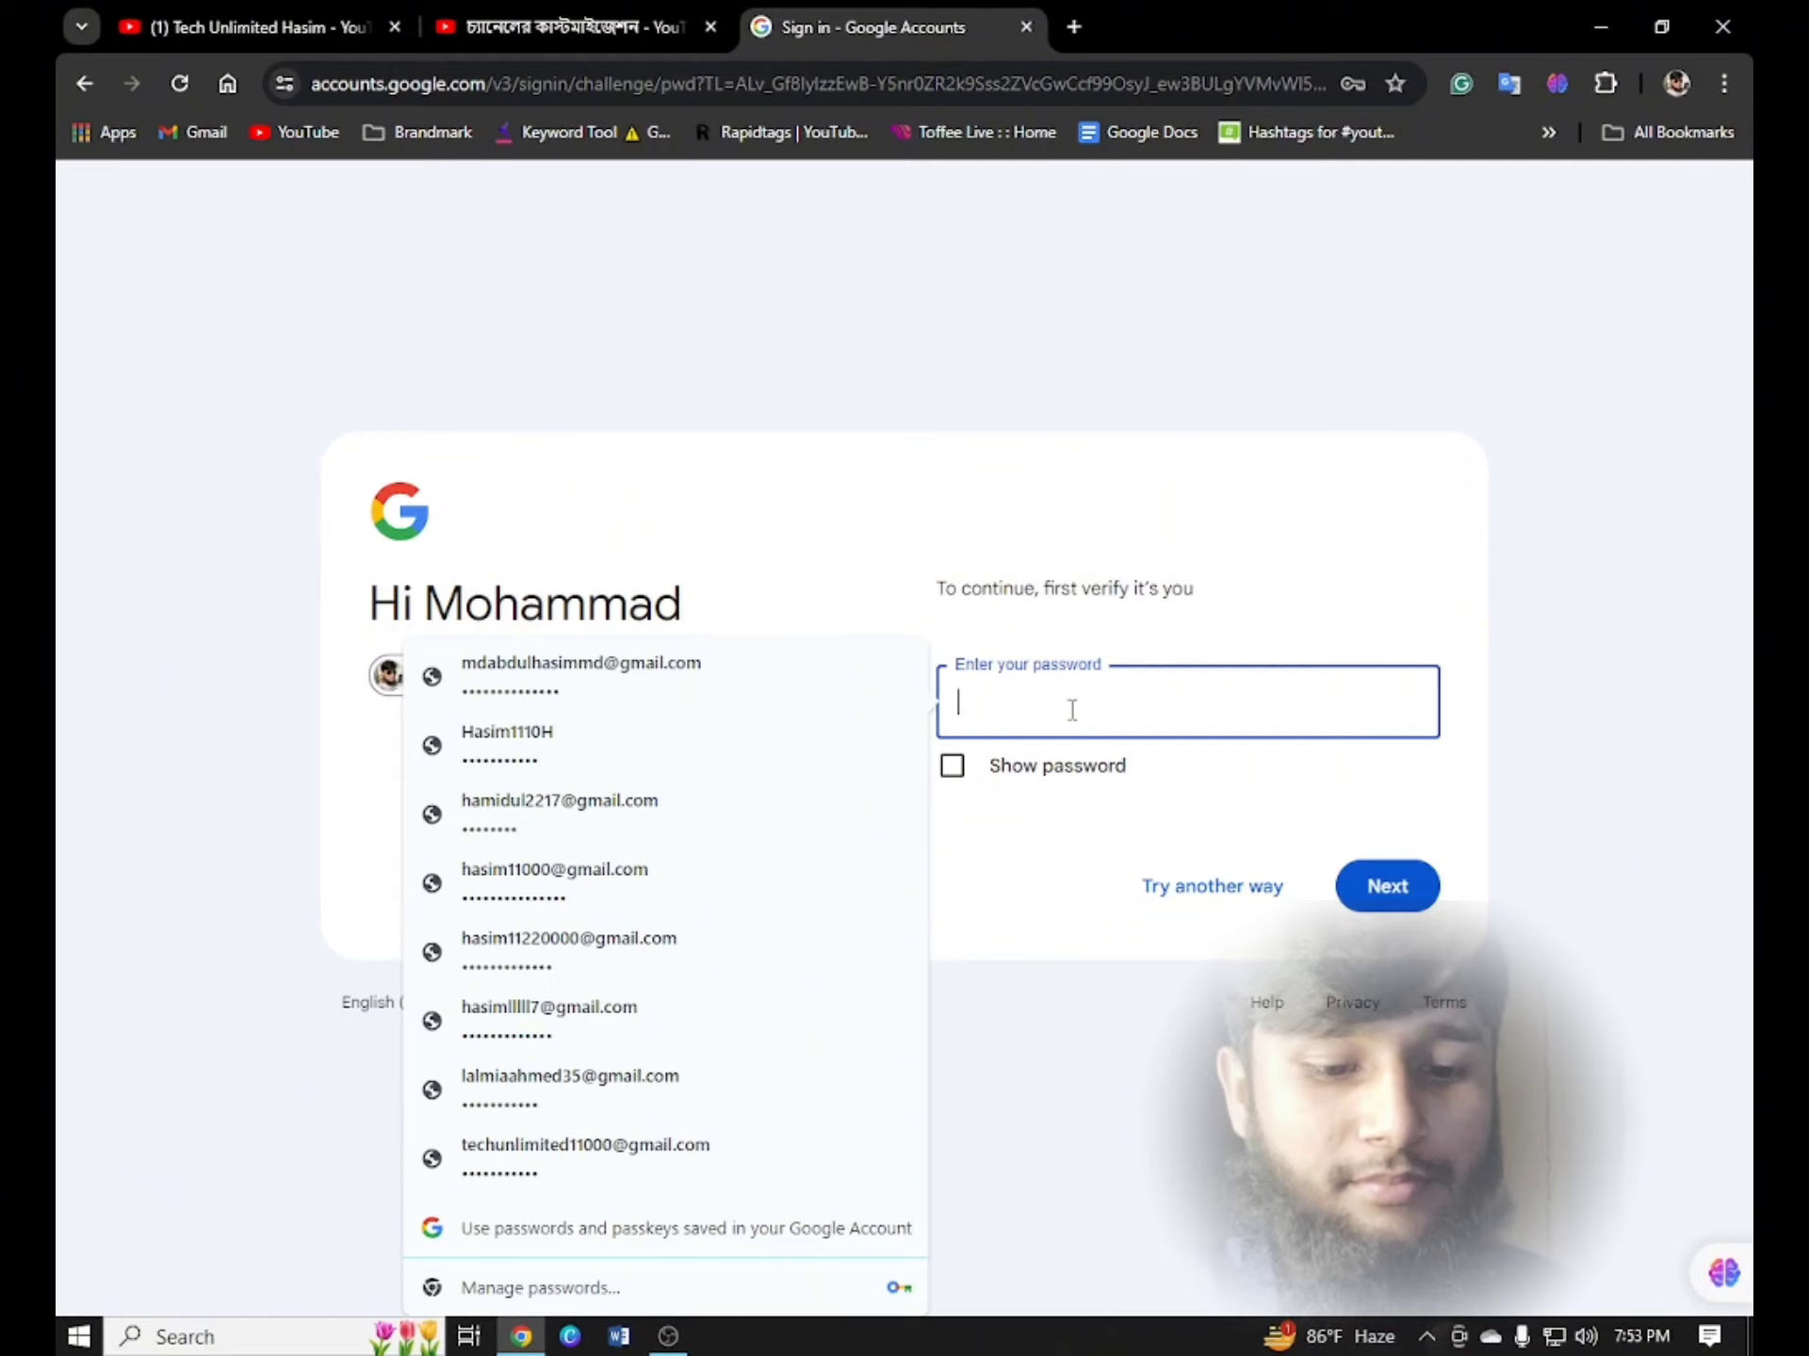
pyautogui.write('•••••')
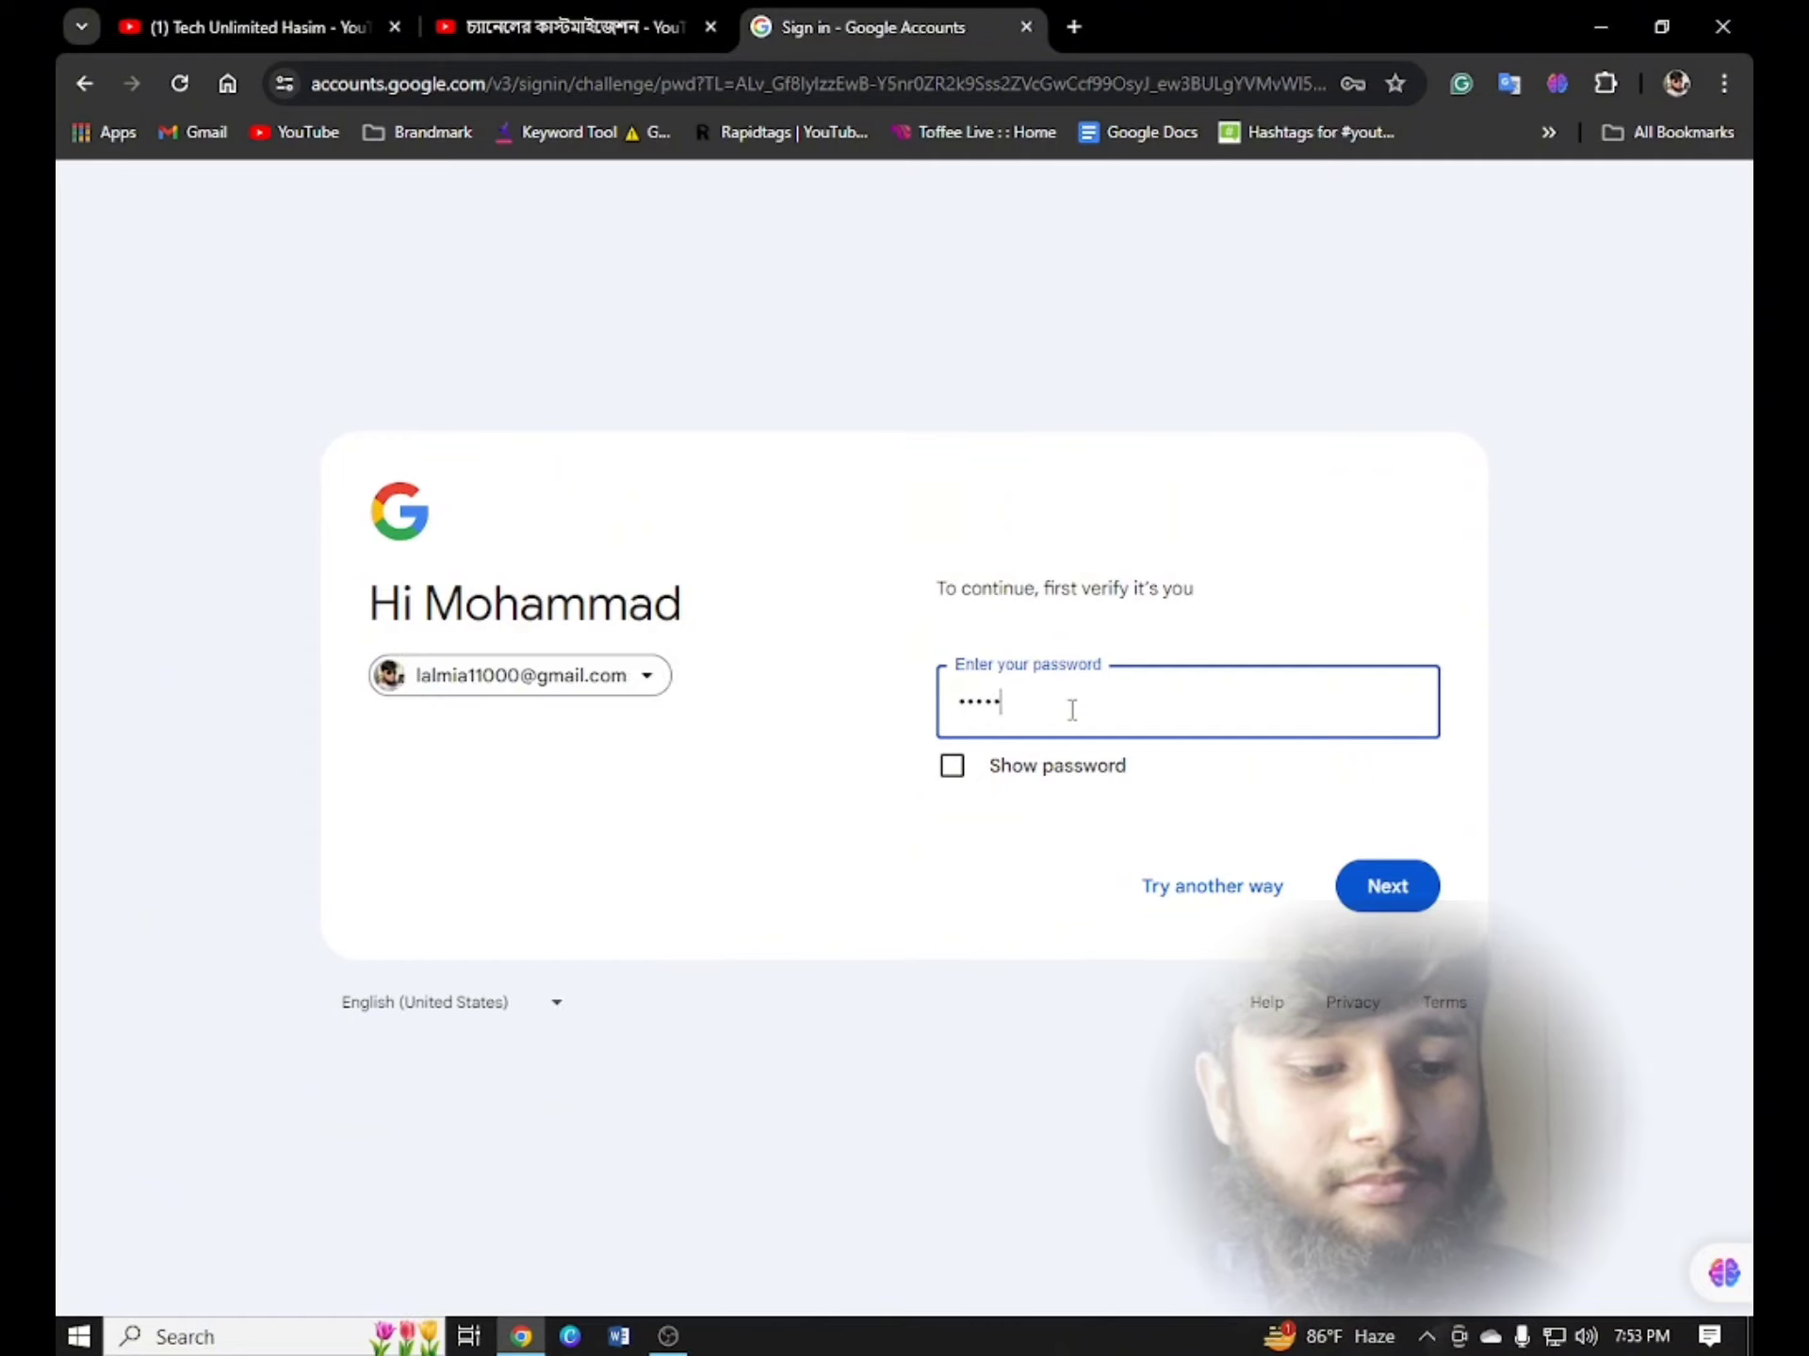
pyautogui.write('•••••')
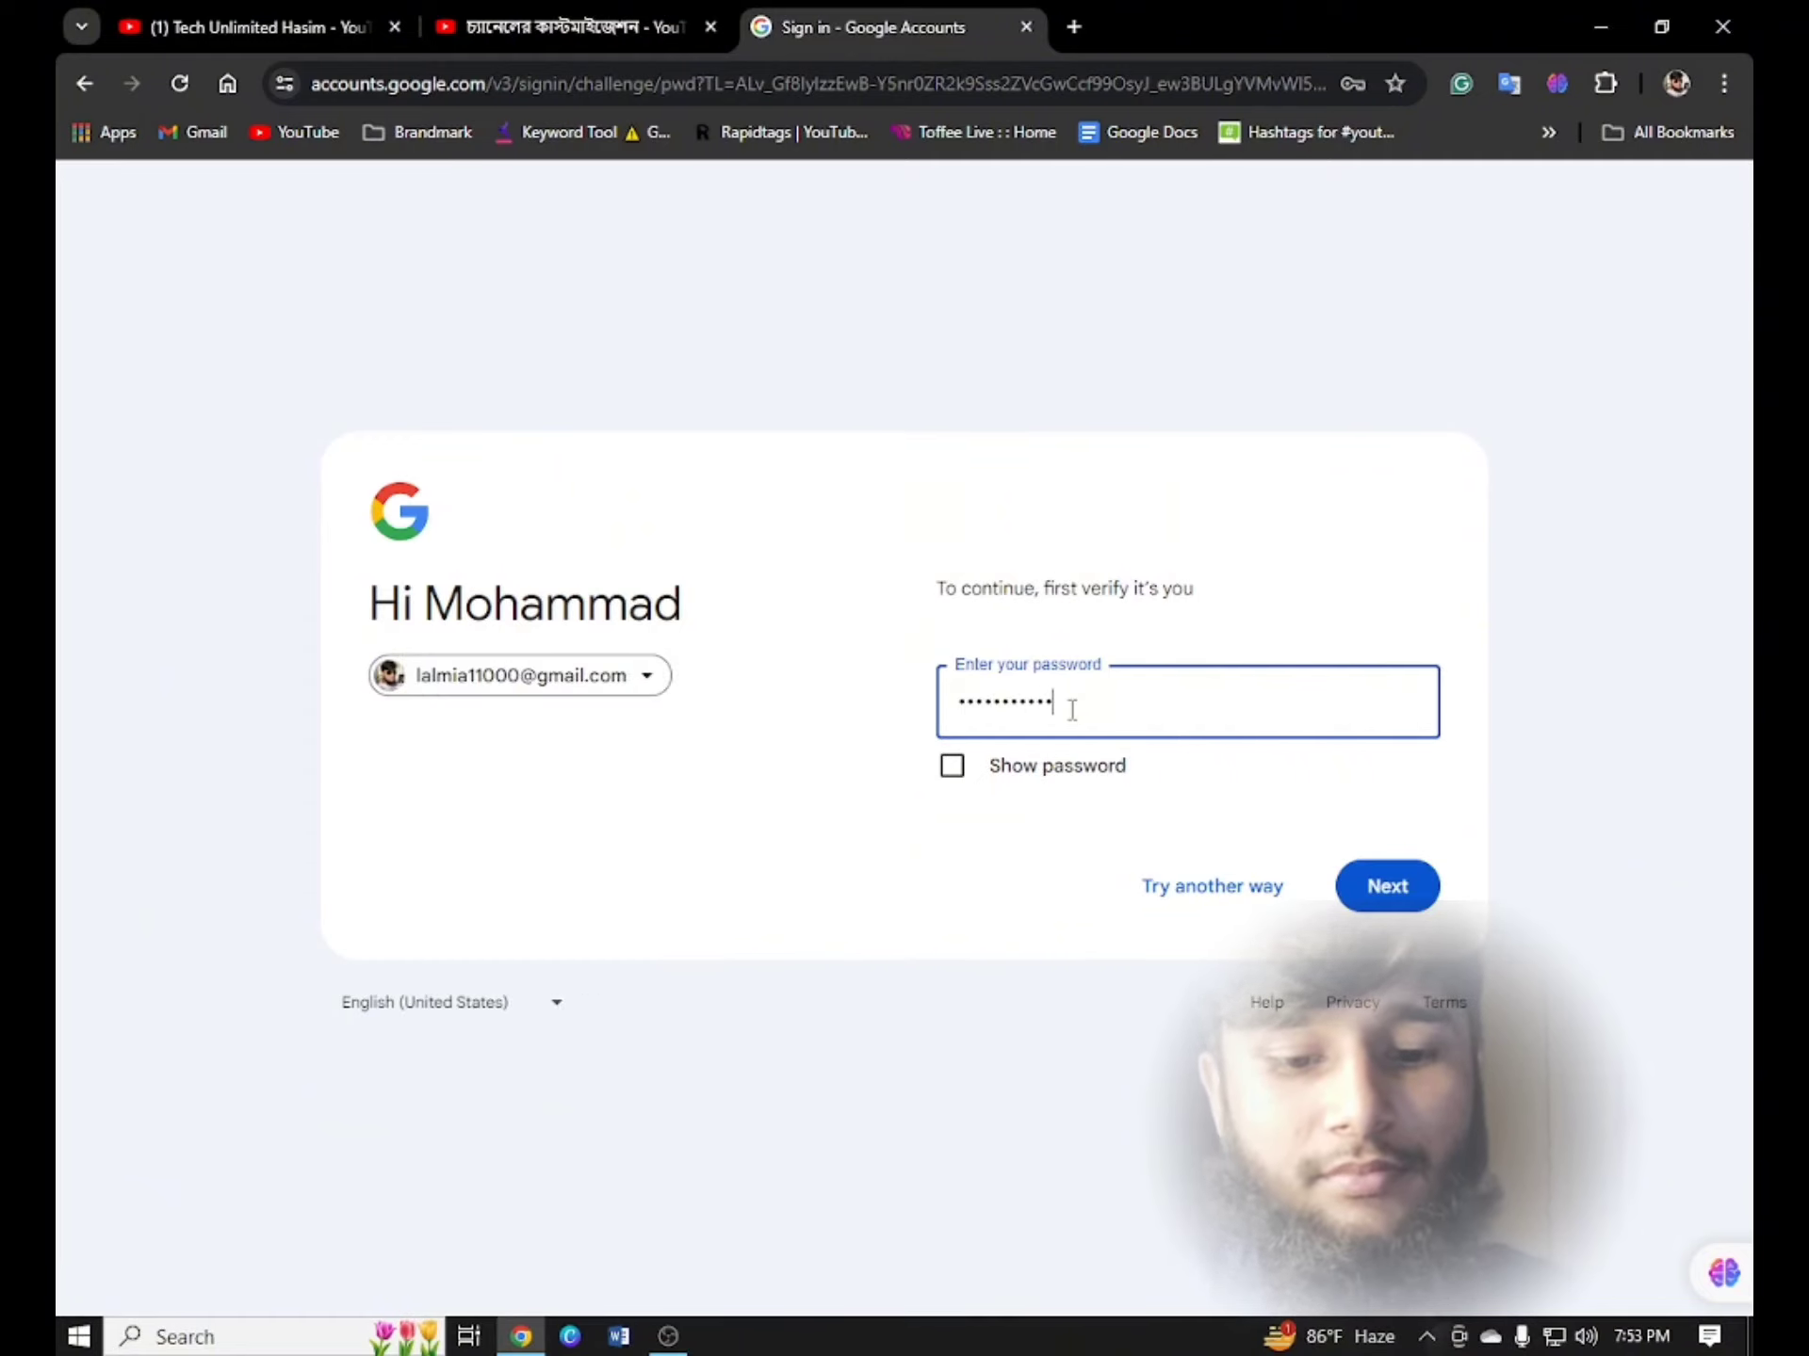
pyautogui.write('•••')
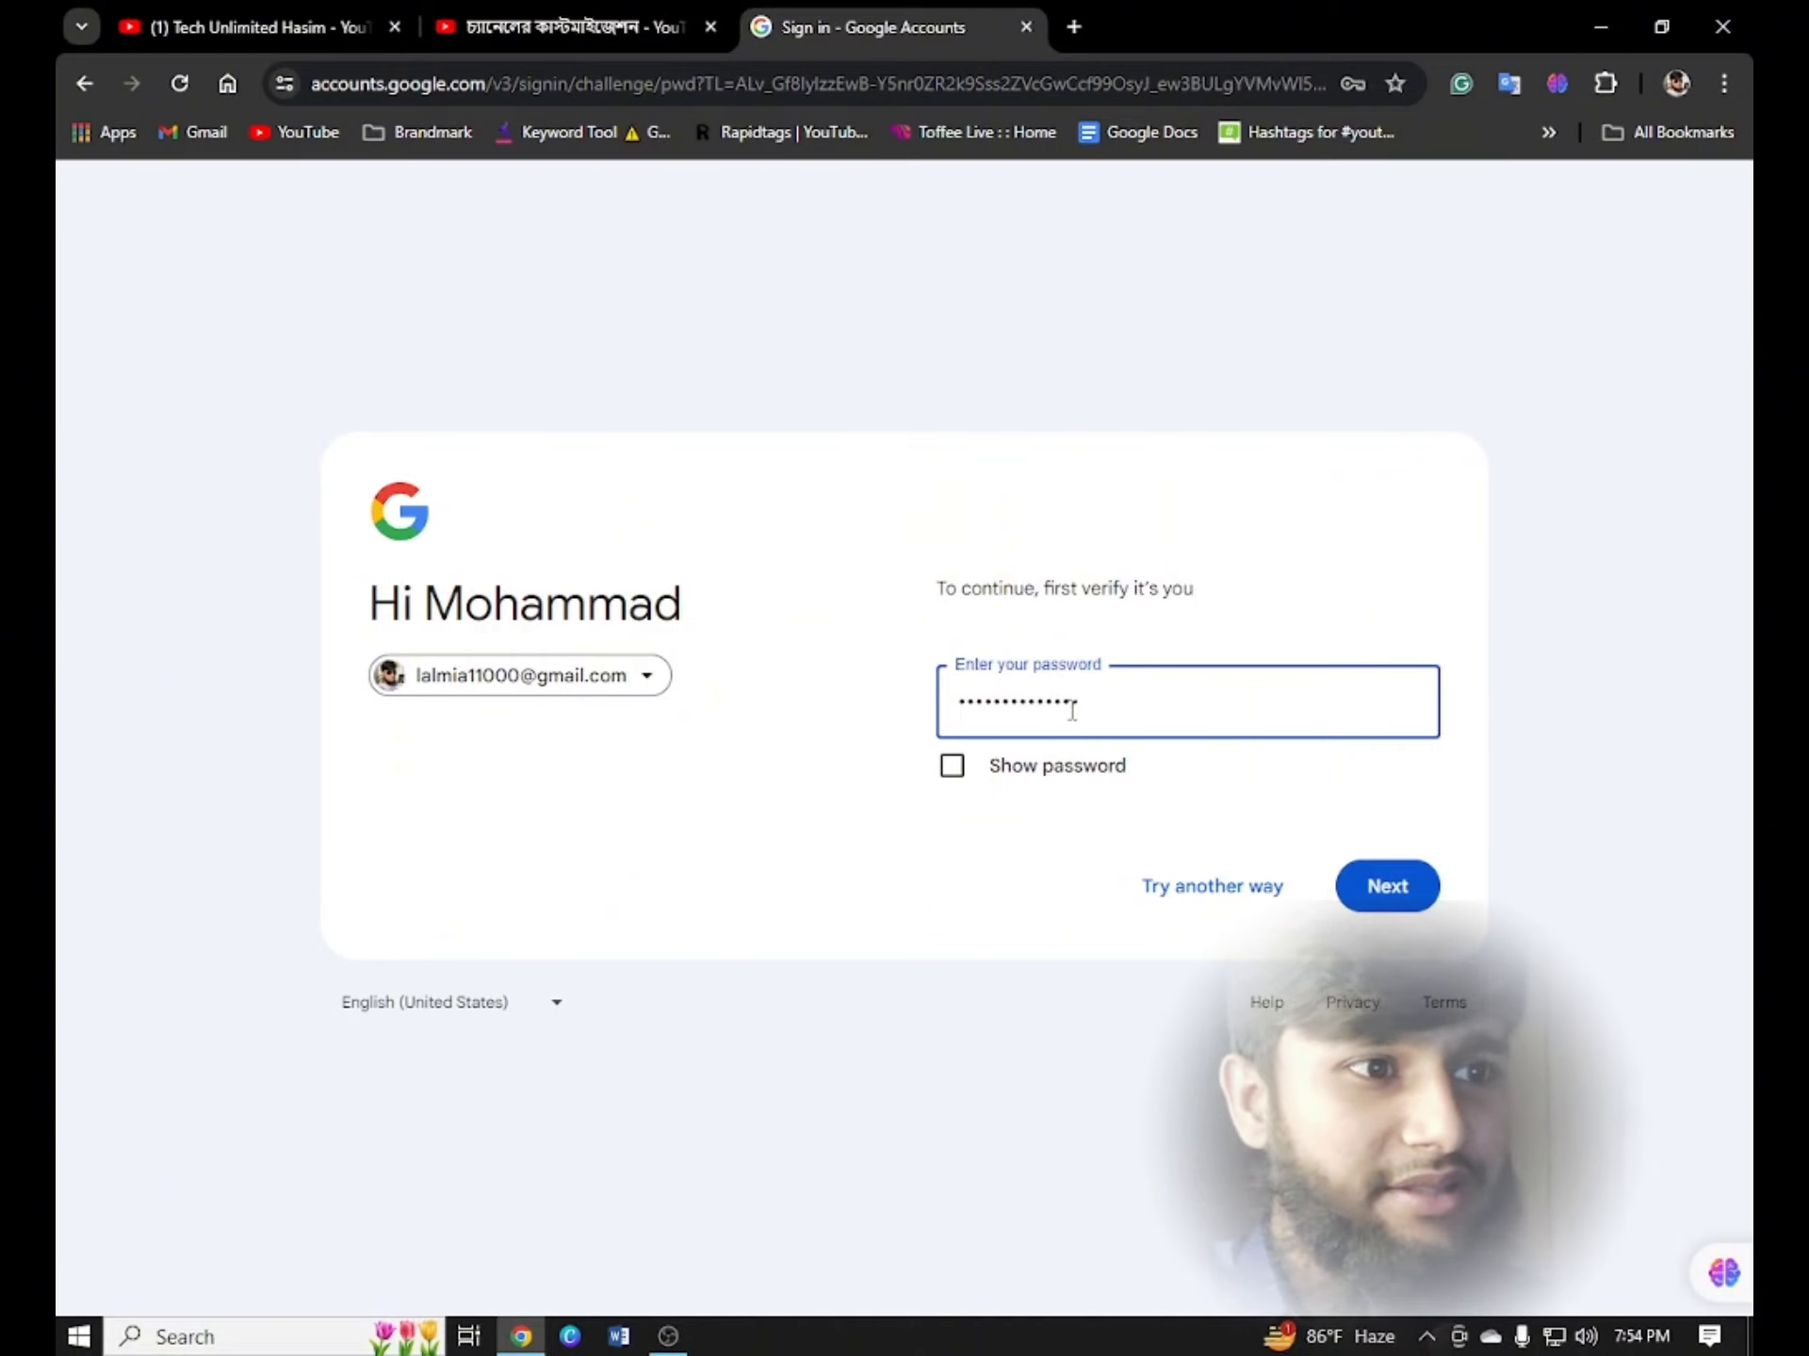
pyautogui.click(1390, 895)
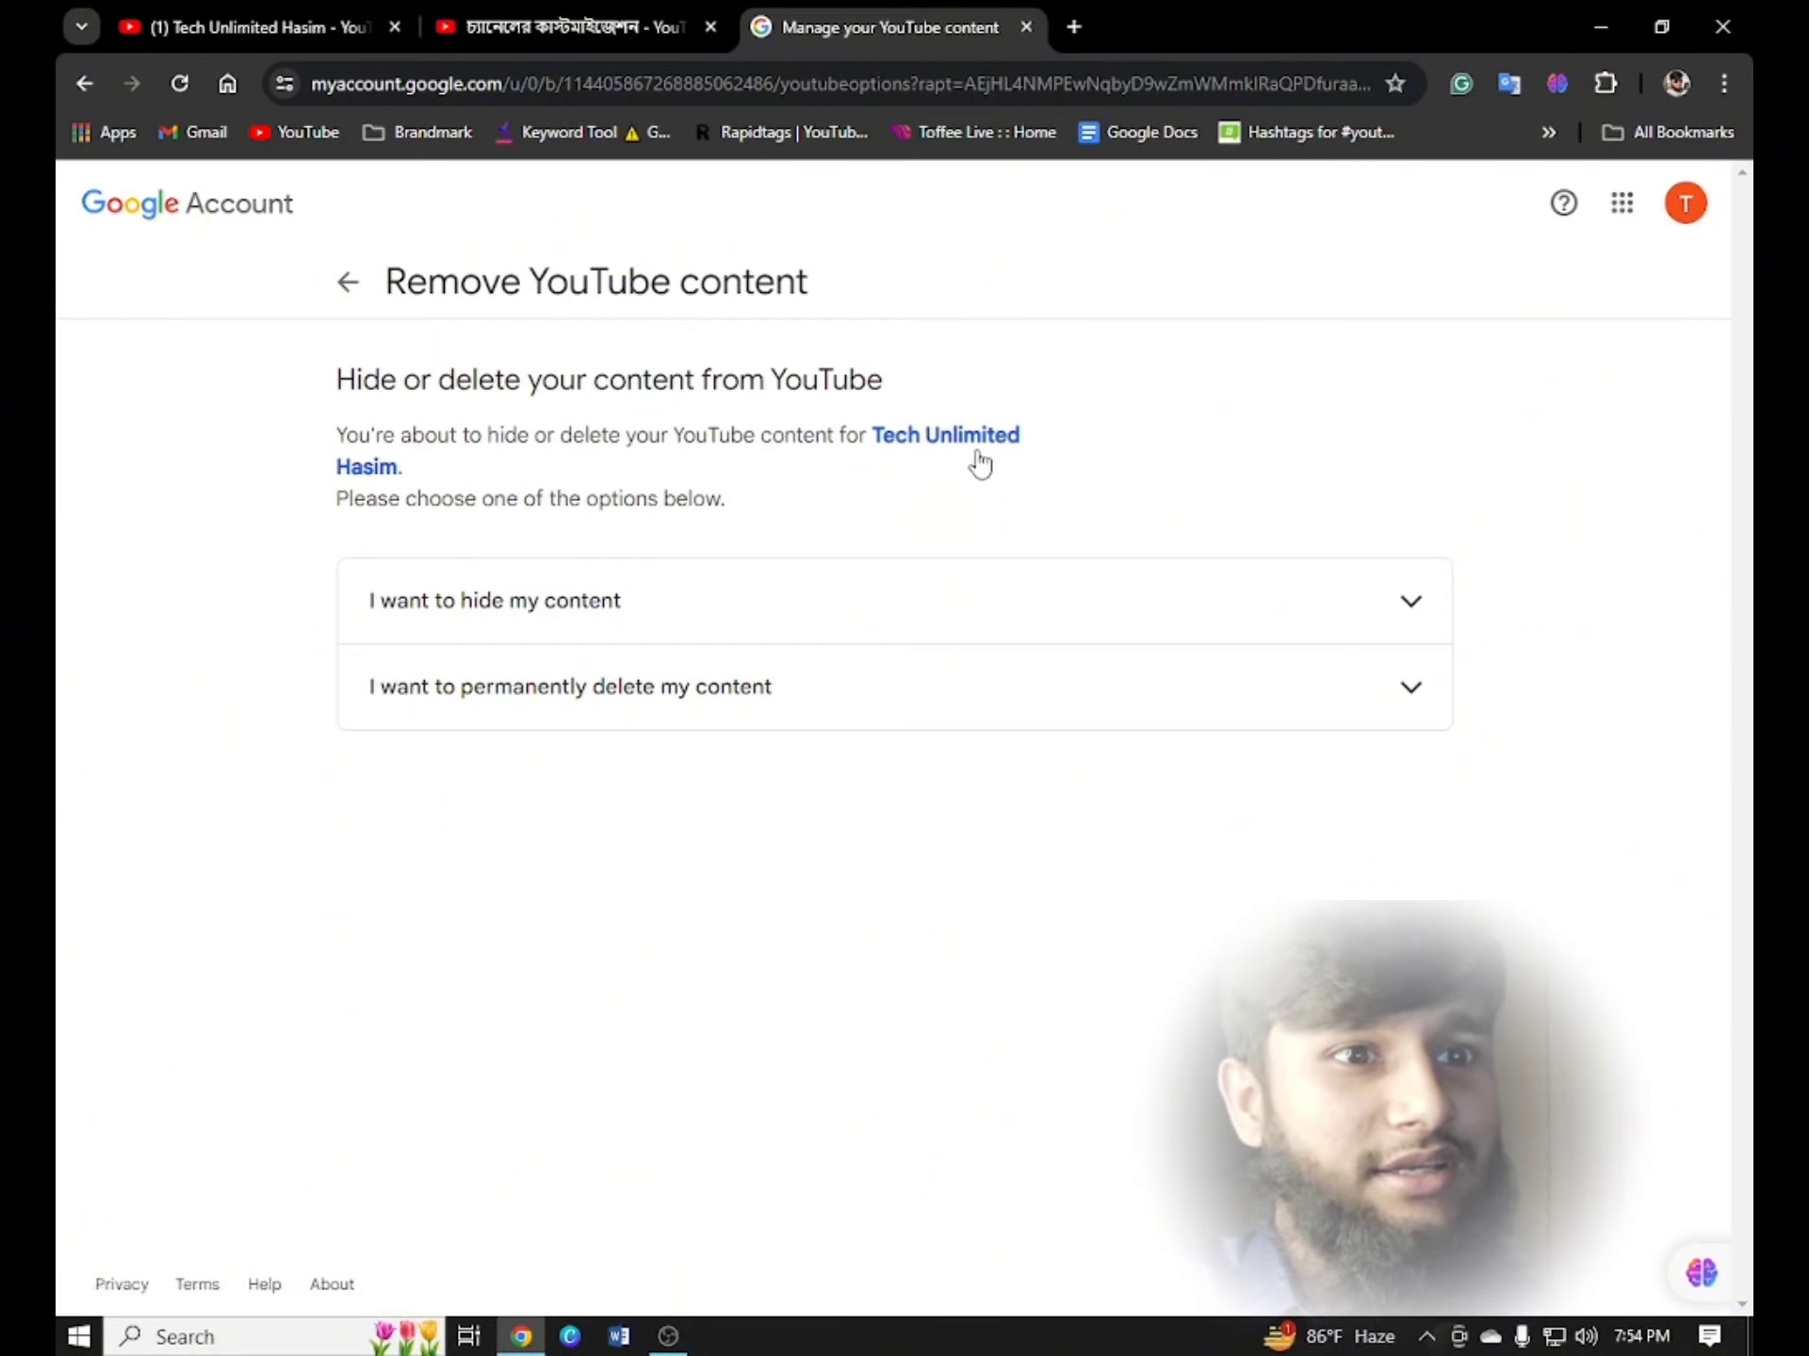
# - Choose to permanently delete the YouTube content, accept both the data deletion and paid subscription statements, and request the deletion
pyautogui.click(1413, 605)
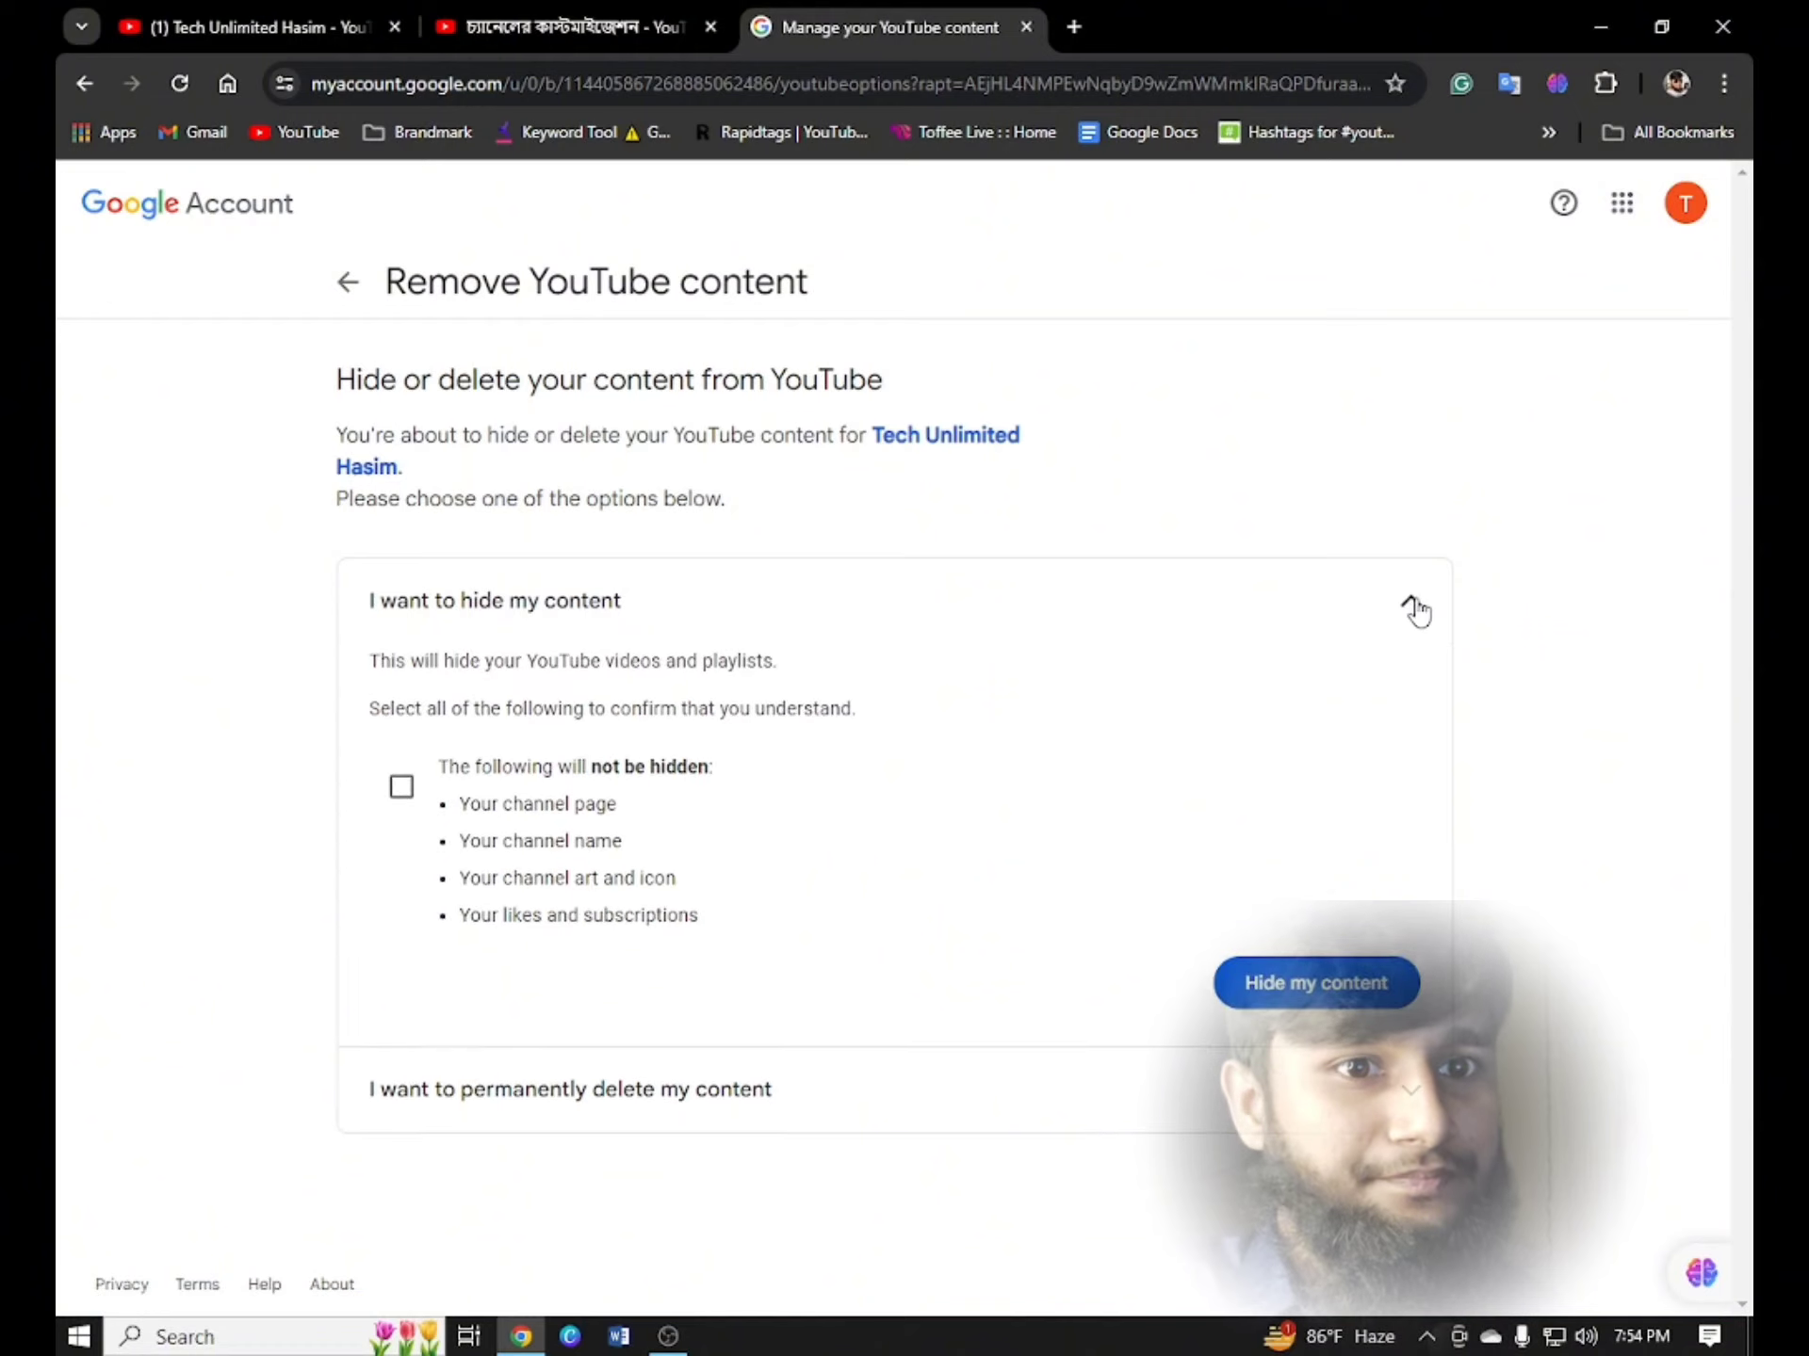
pyautogui.click(400, 789)
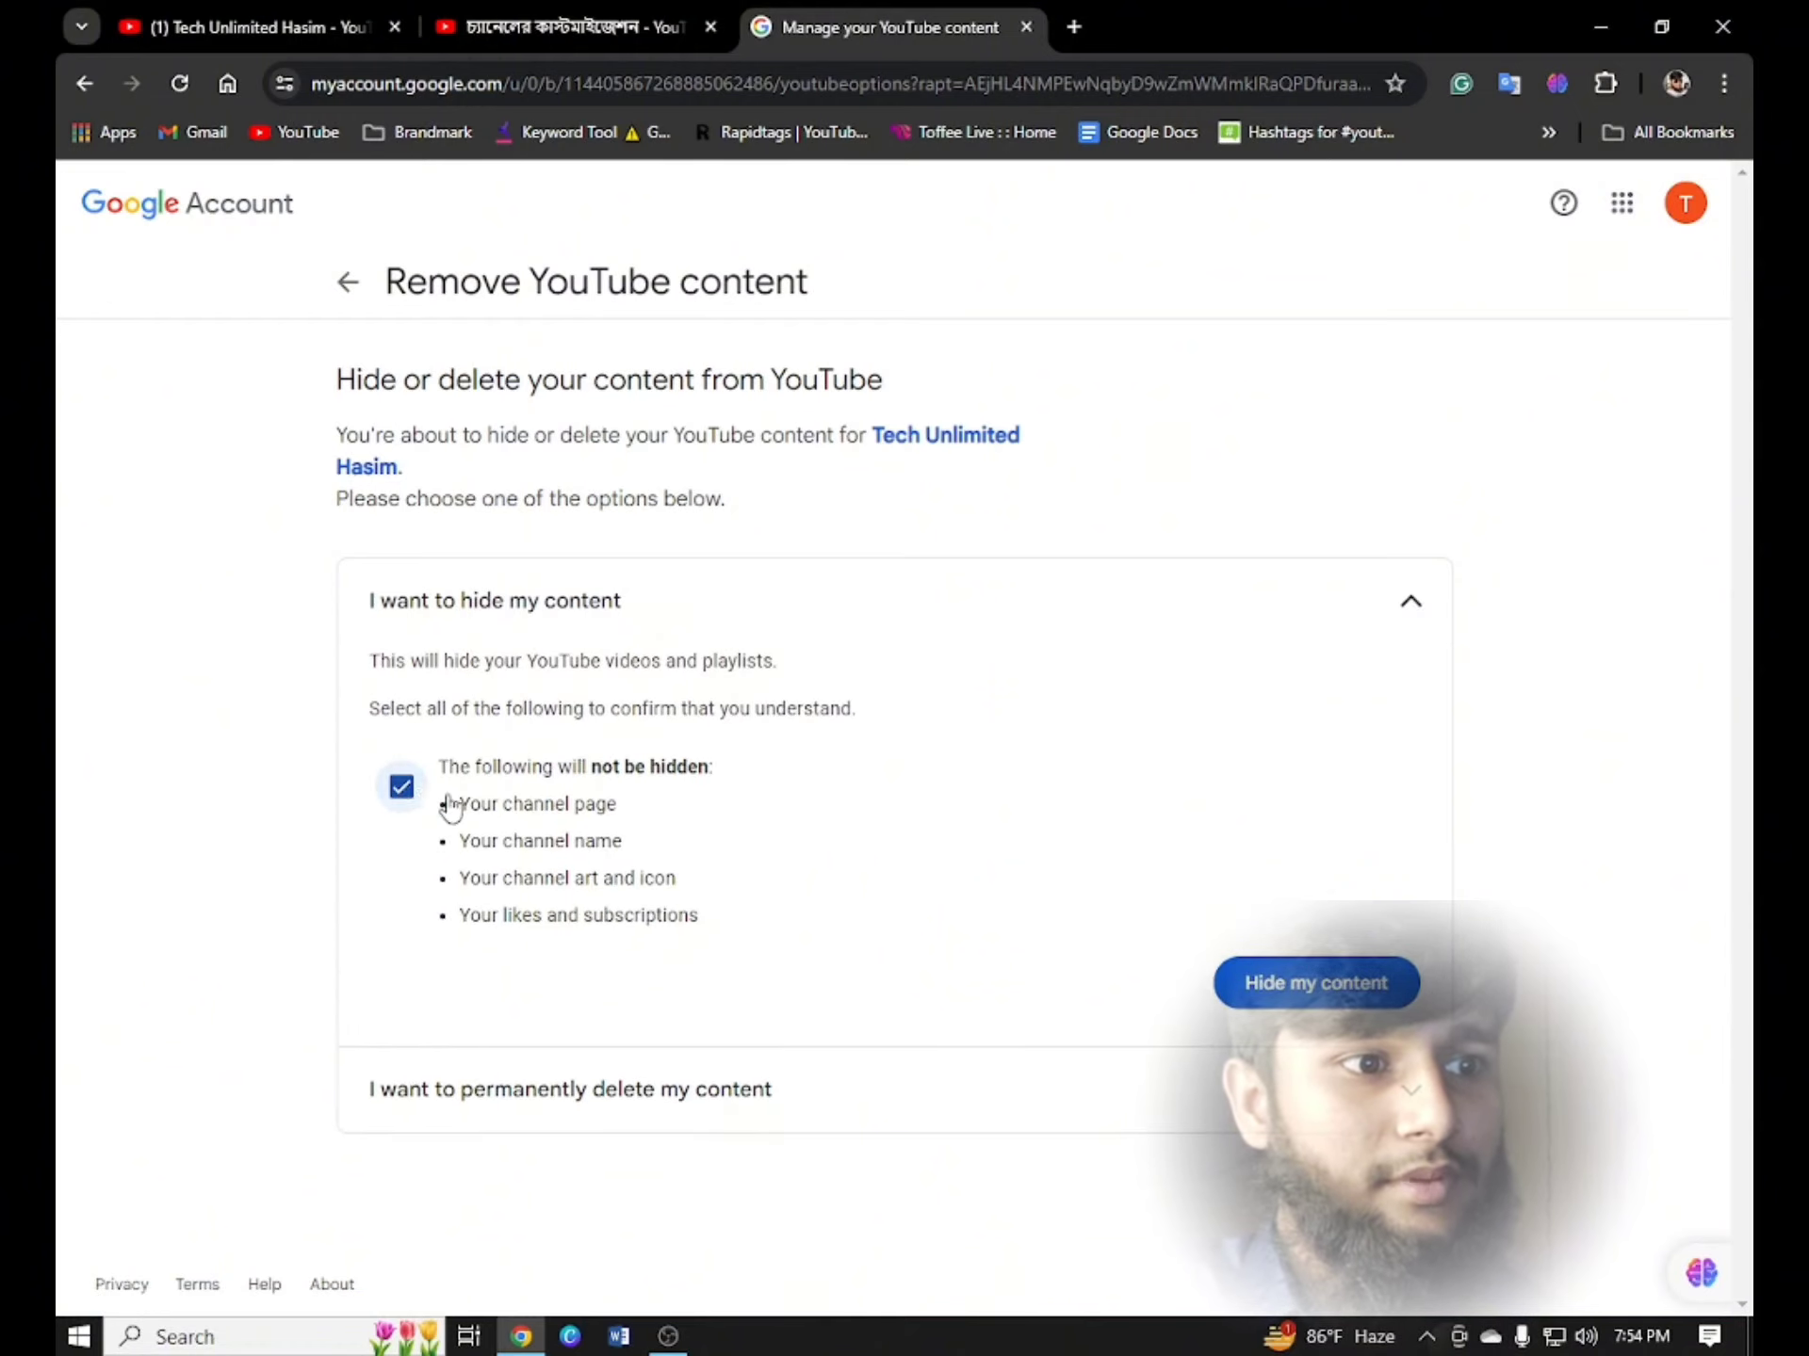
pyautogui.click(1405, 1091)
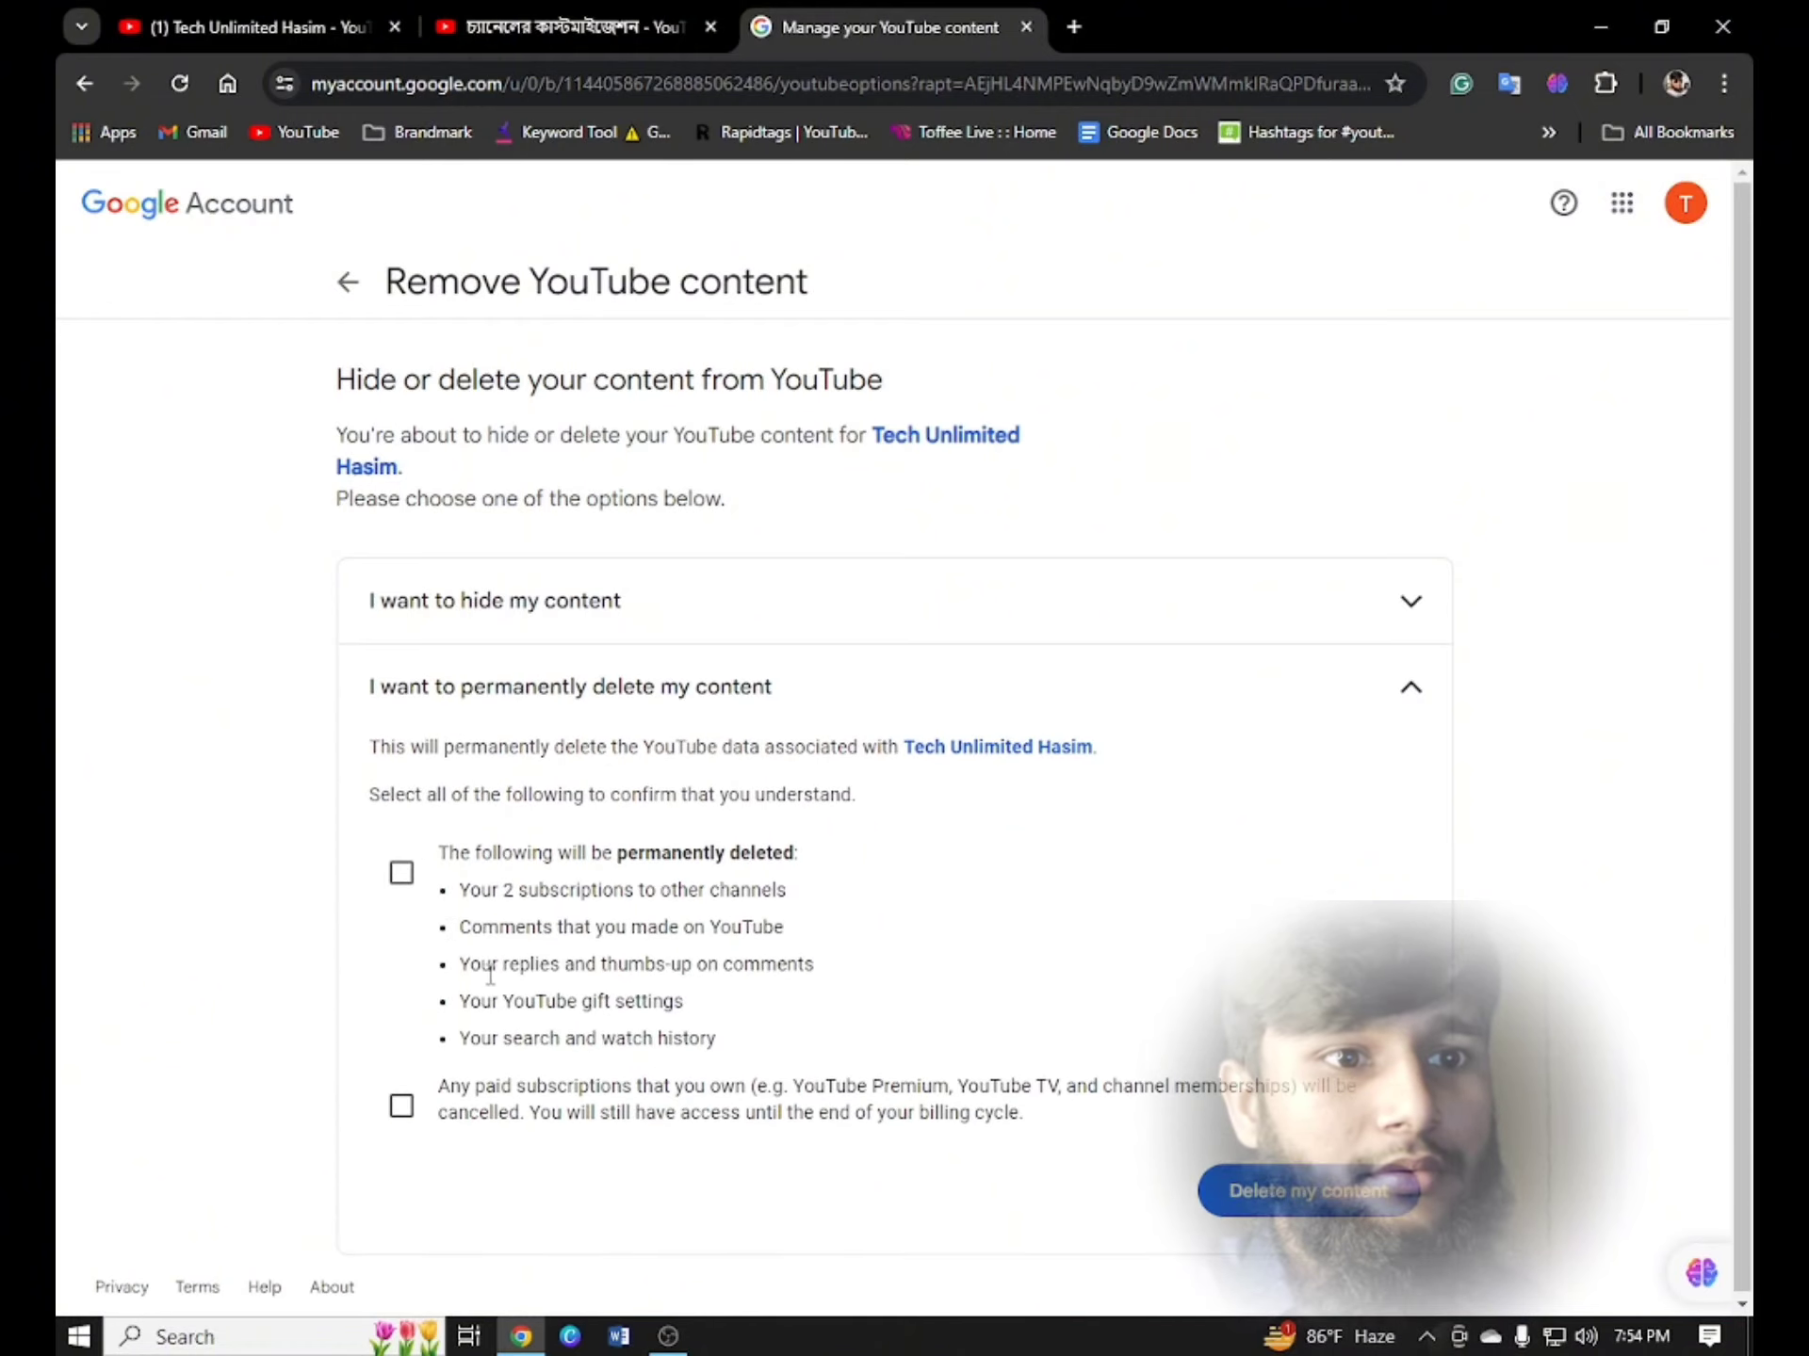
pyautogui.click(402, 871)
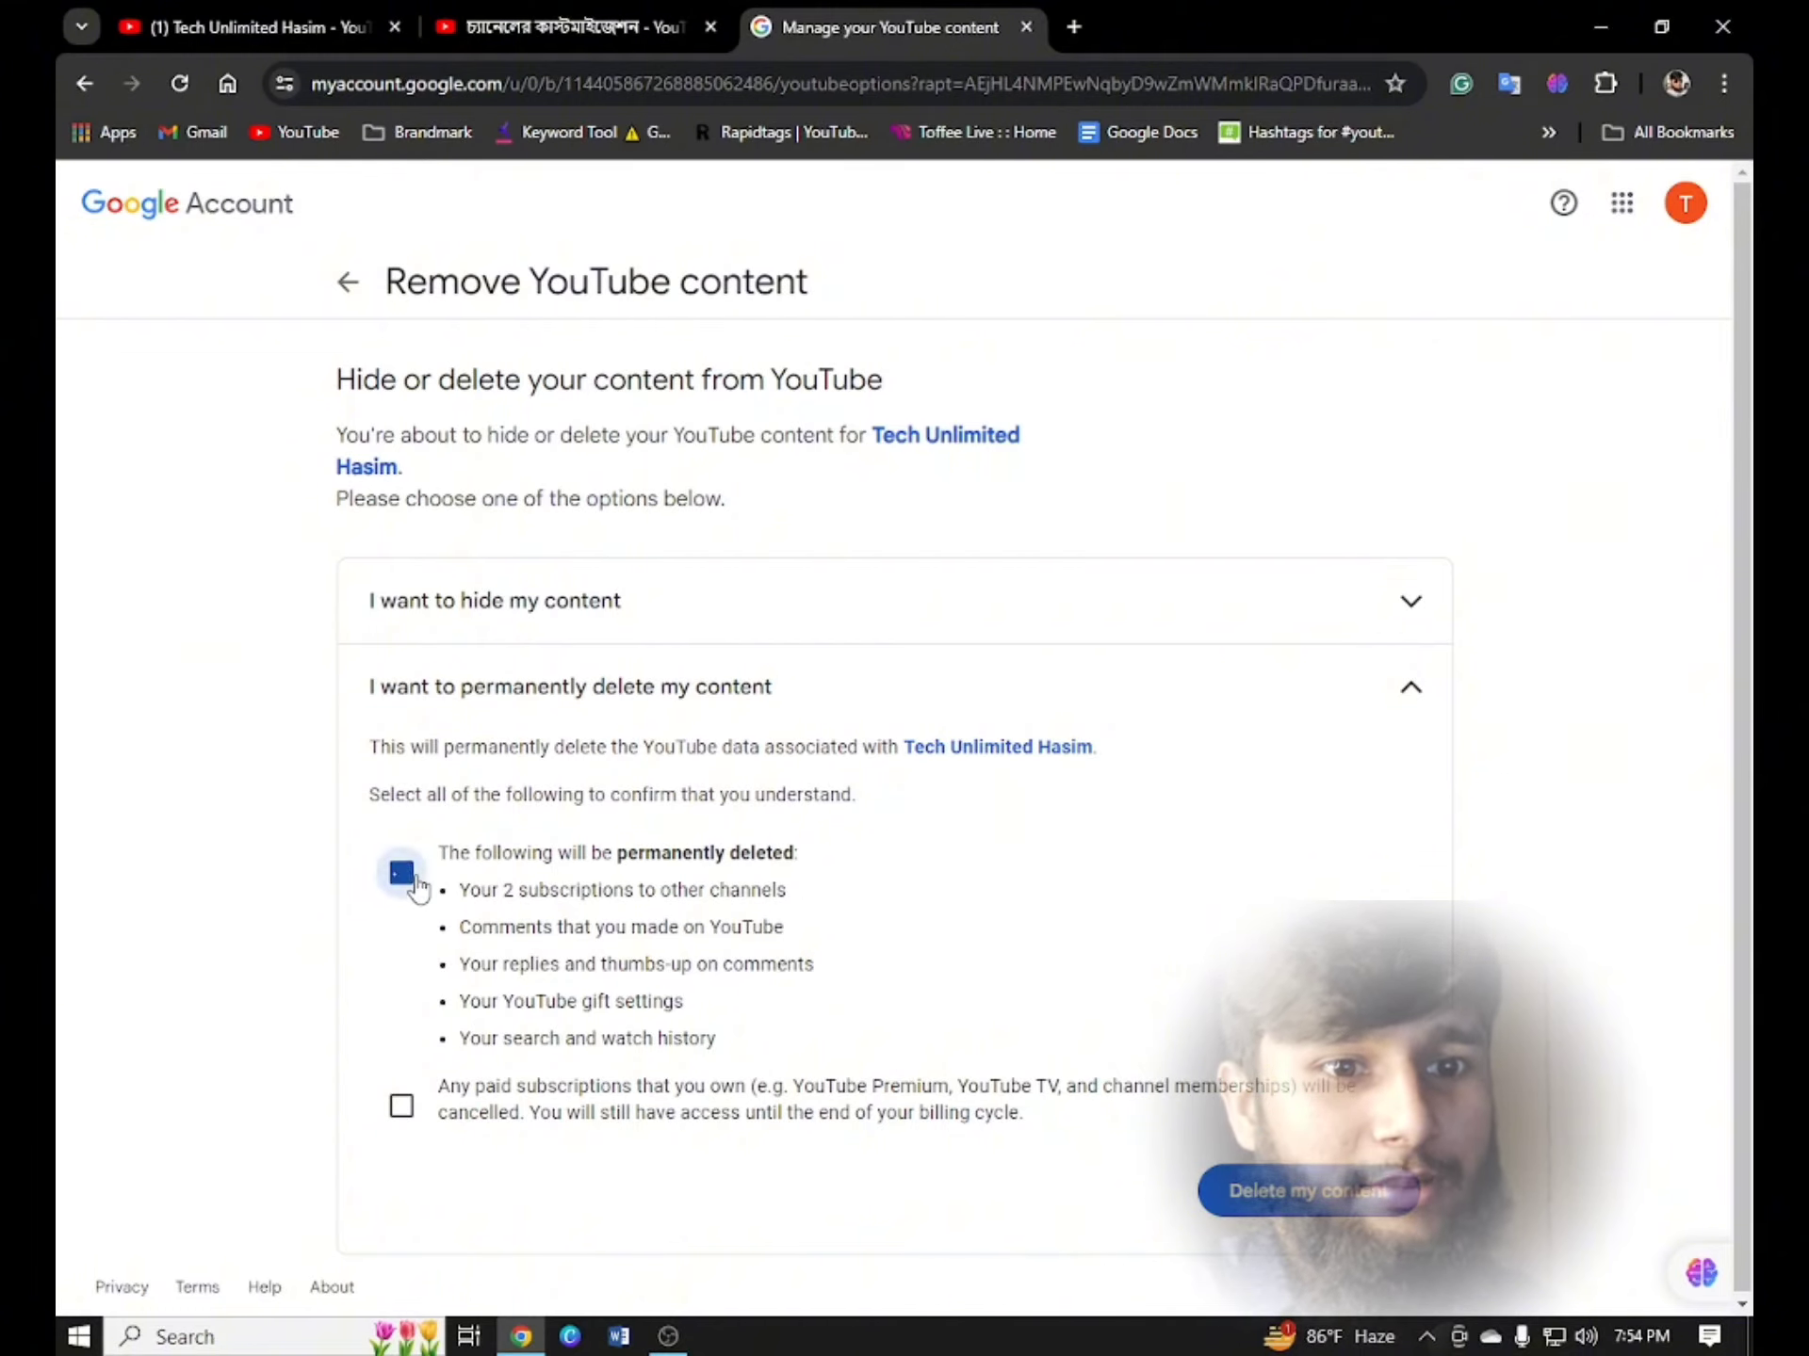
pyautogui.click(406, 1112)
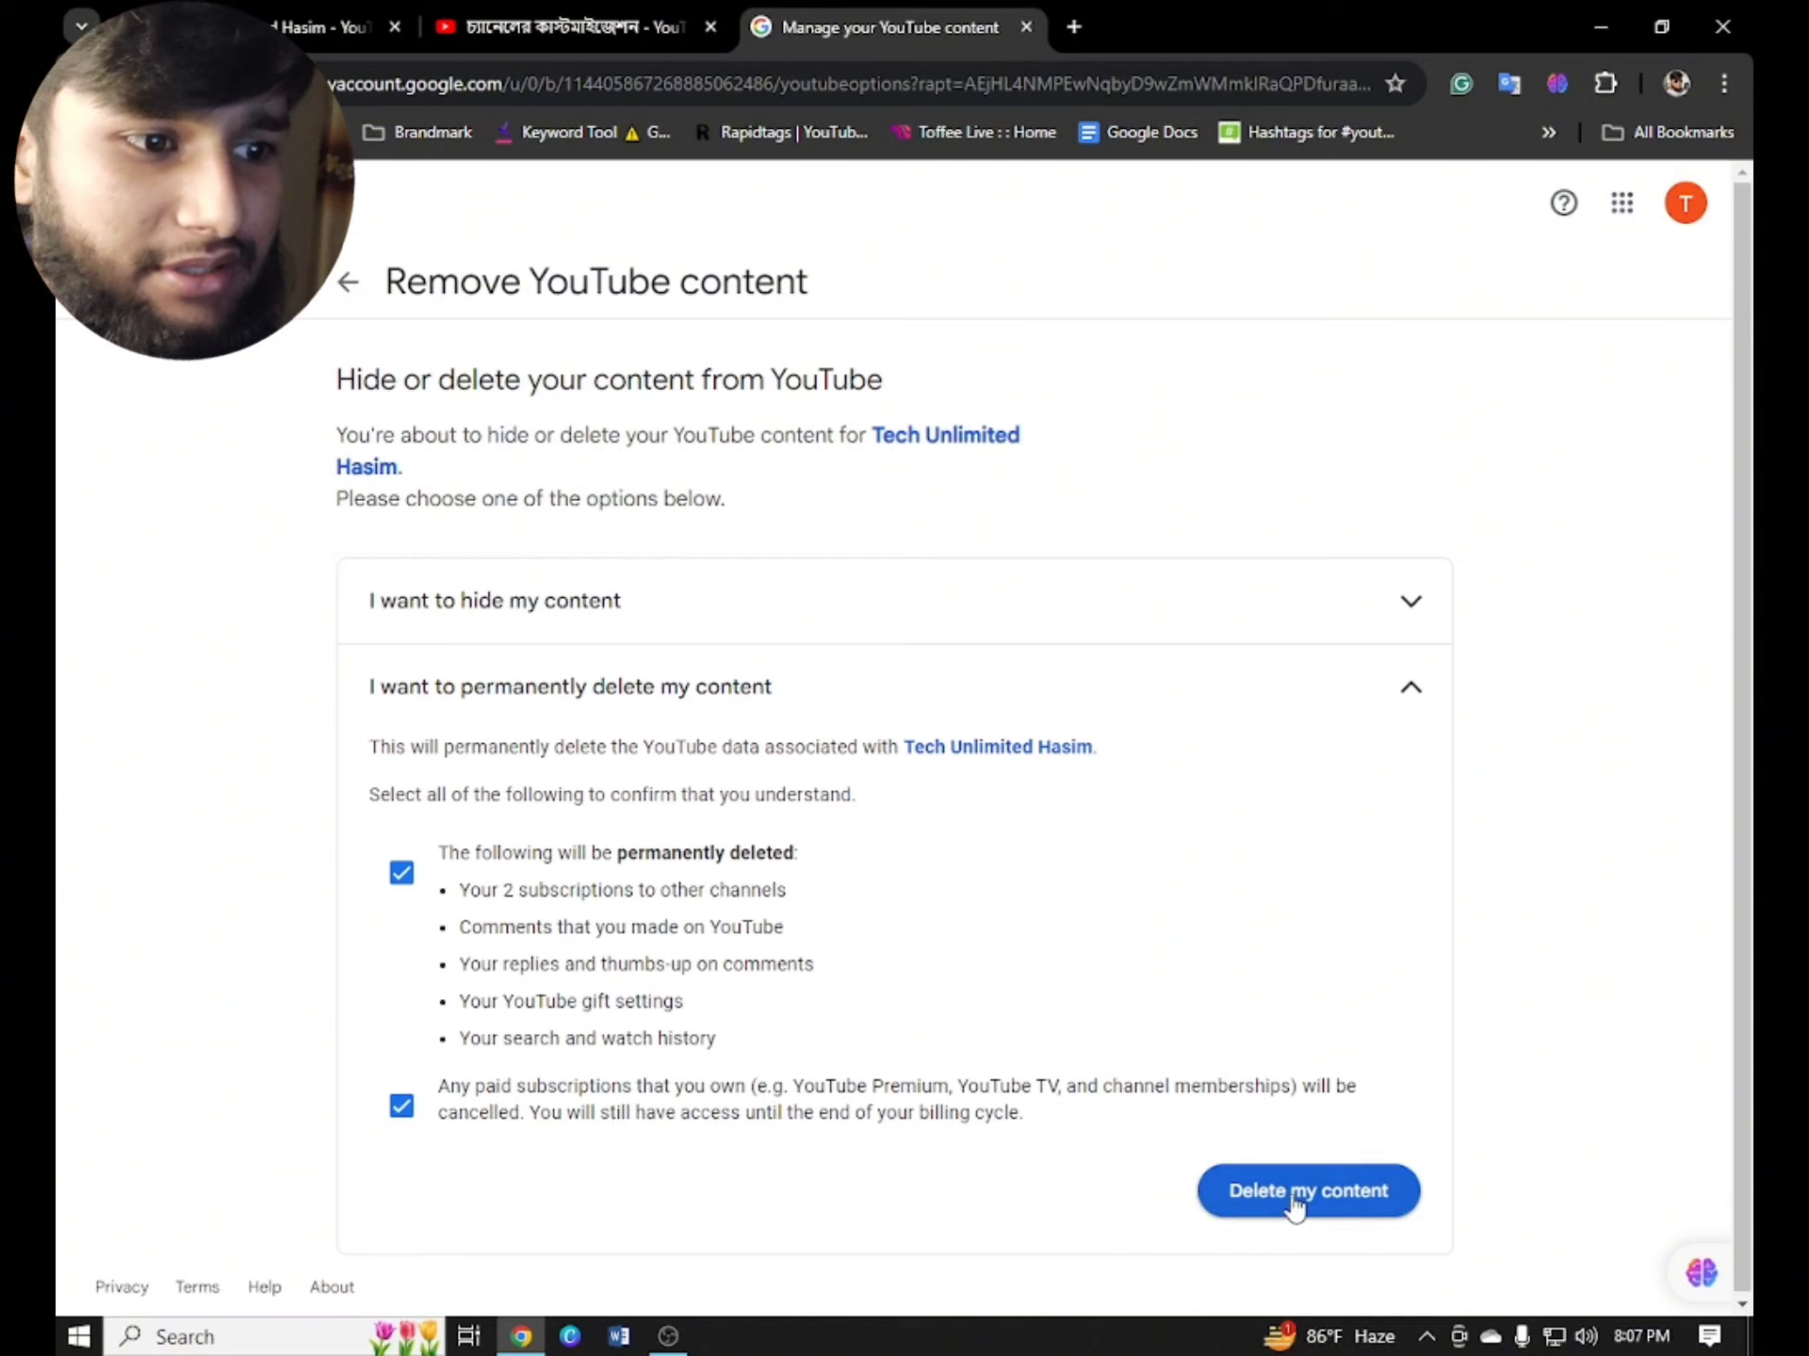
pyautogui.click(1335, 1196)
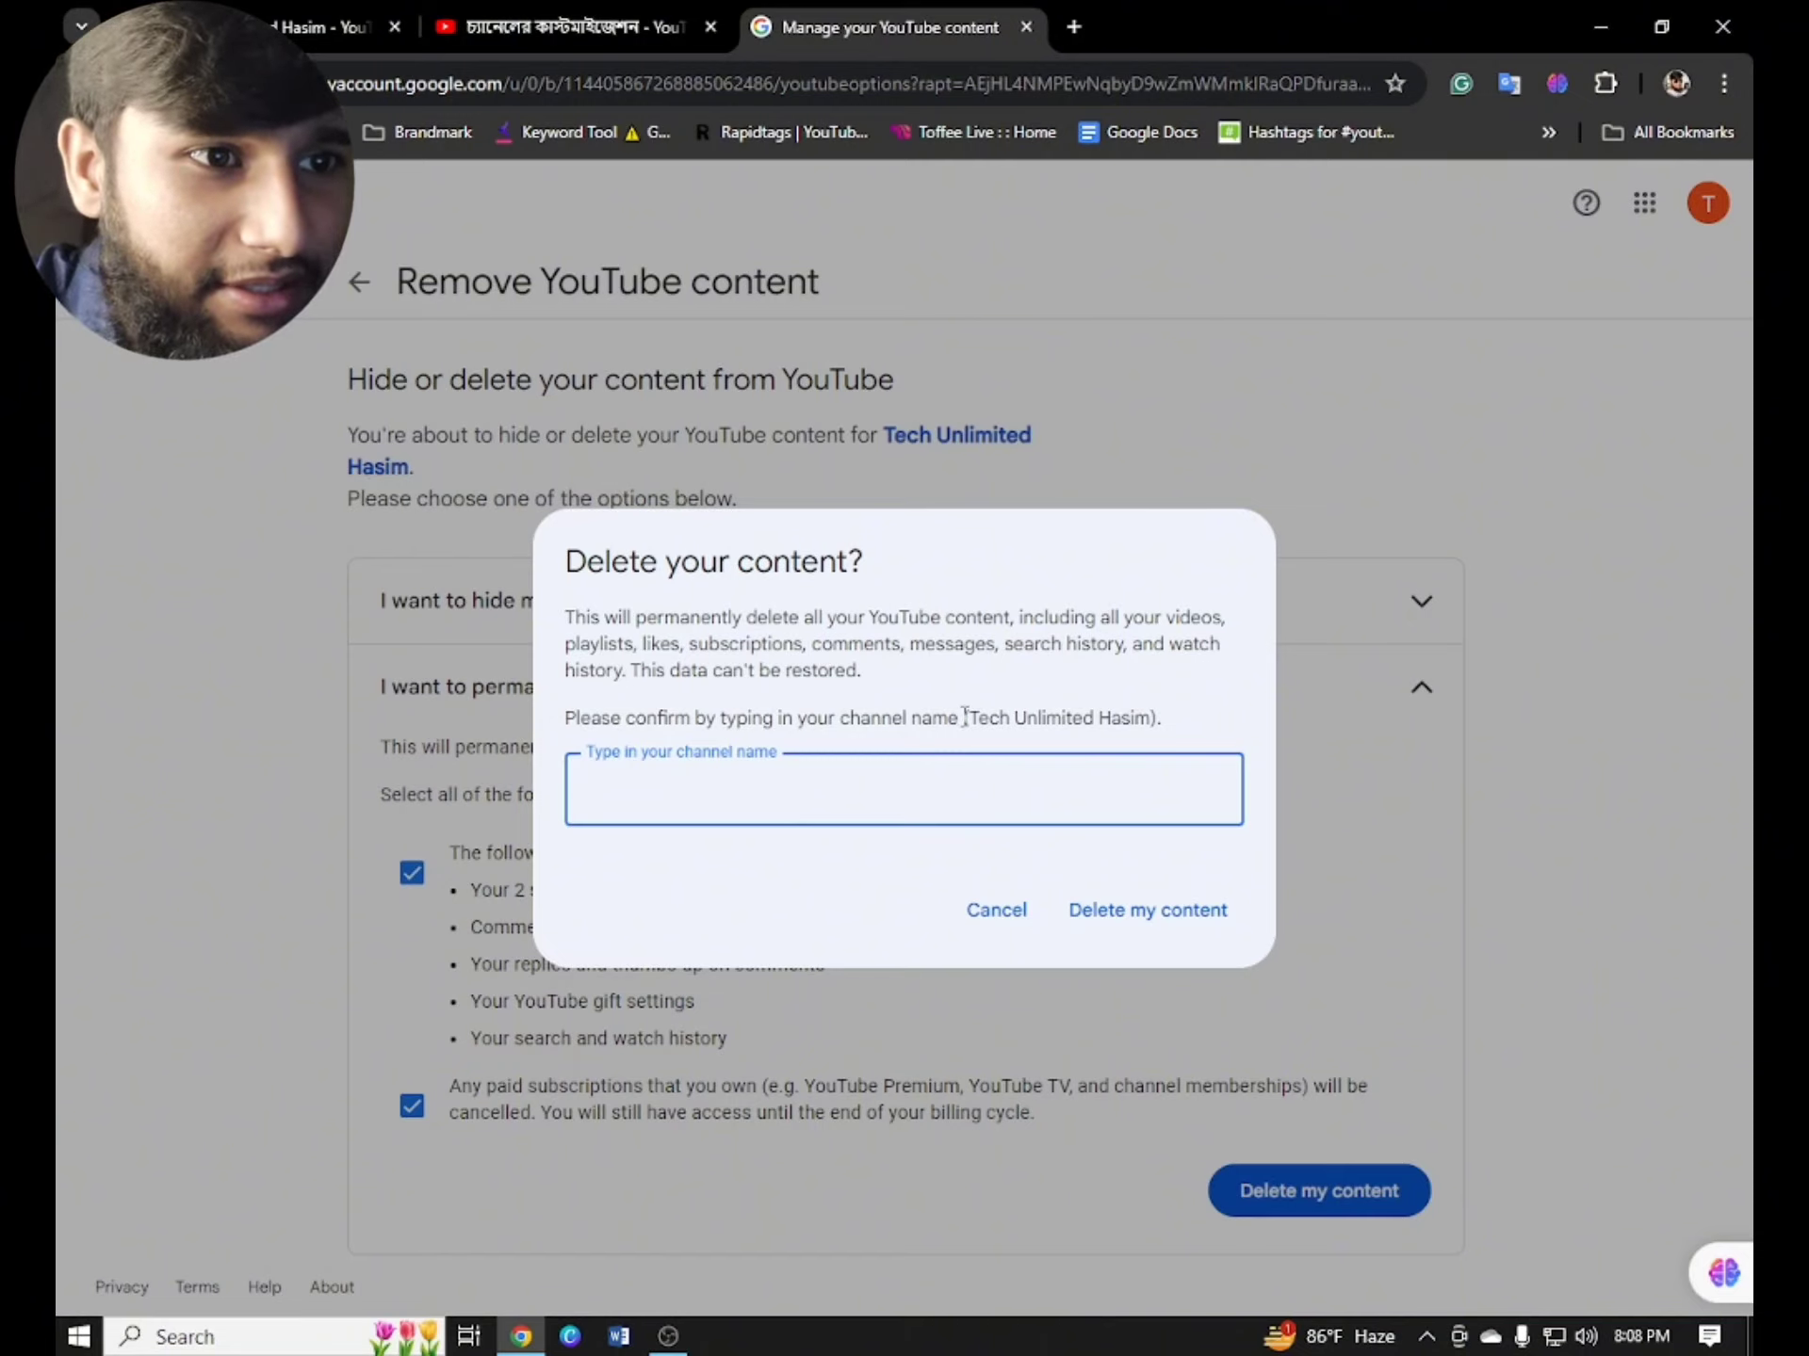
# - Copy the channel name from the confirmation message into the name field, confirm the content deletion and reload the page
pyautogui.moveTo(972, 718); pyautogui.dragTo(1123, 721)
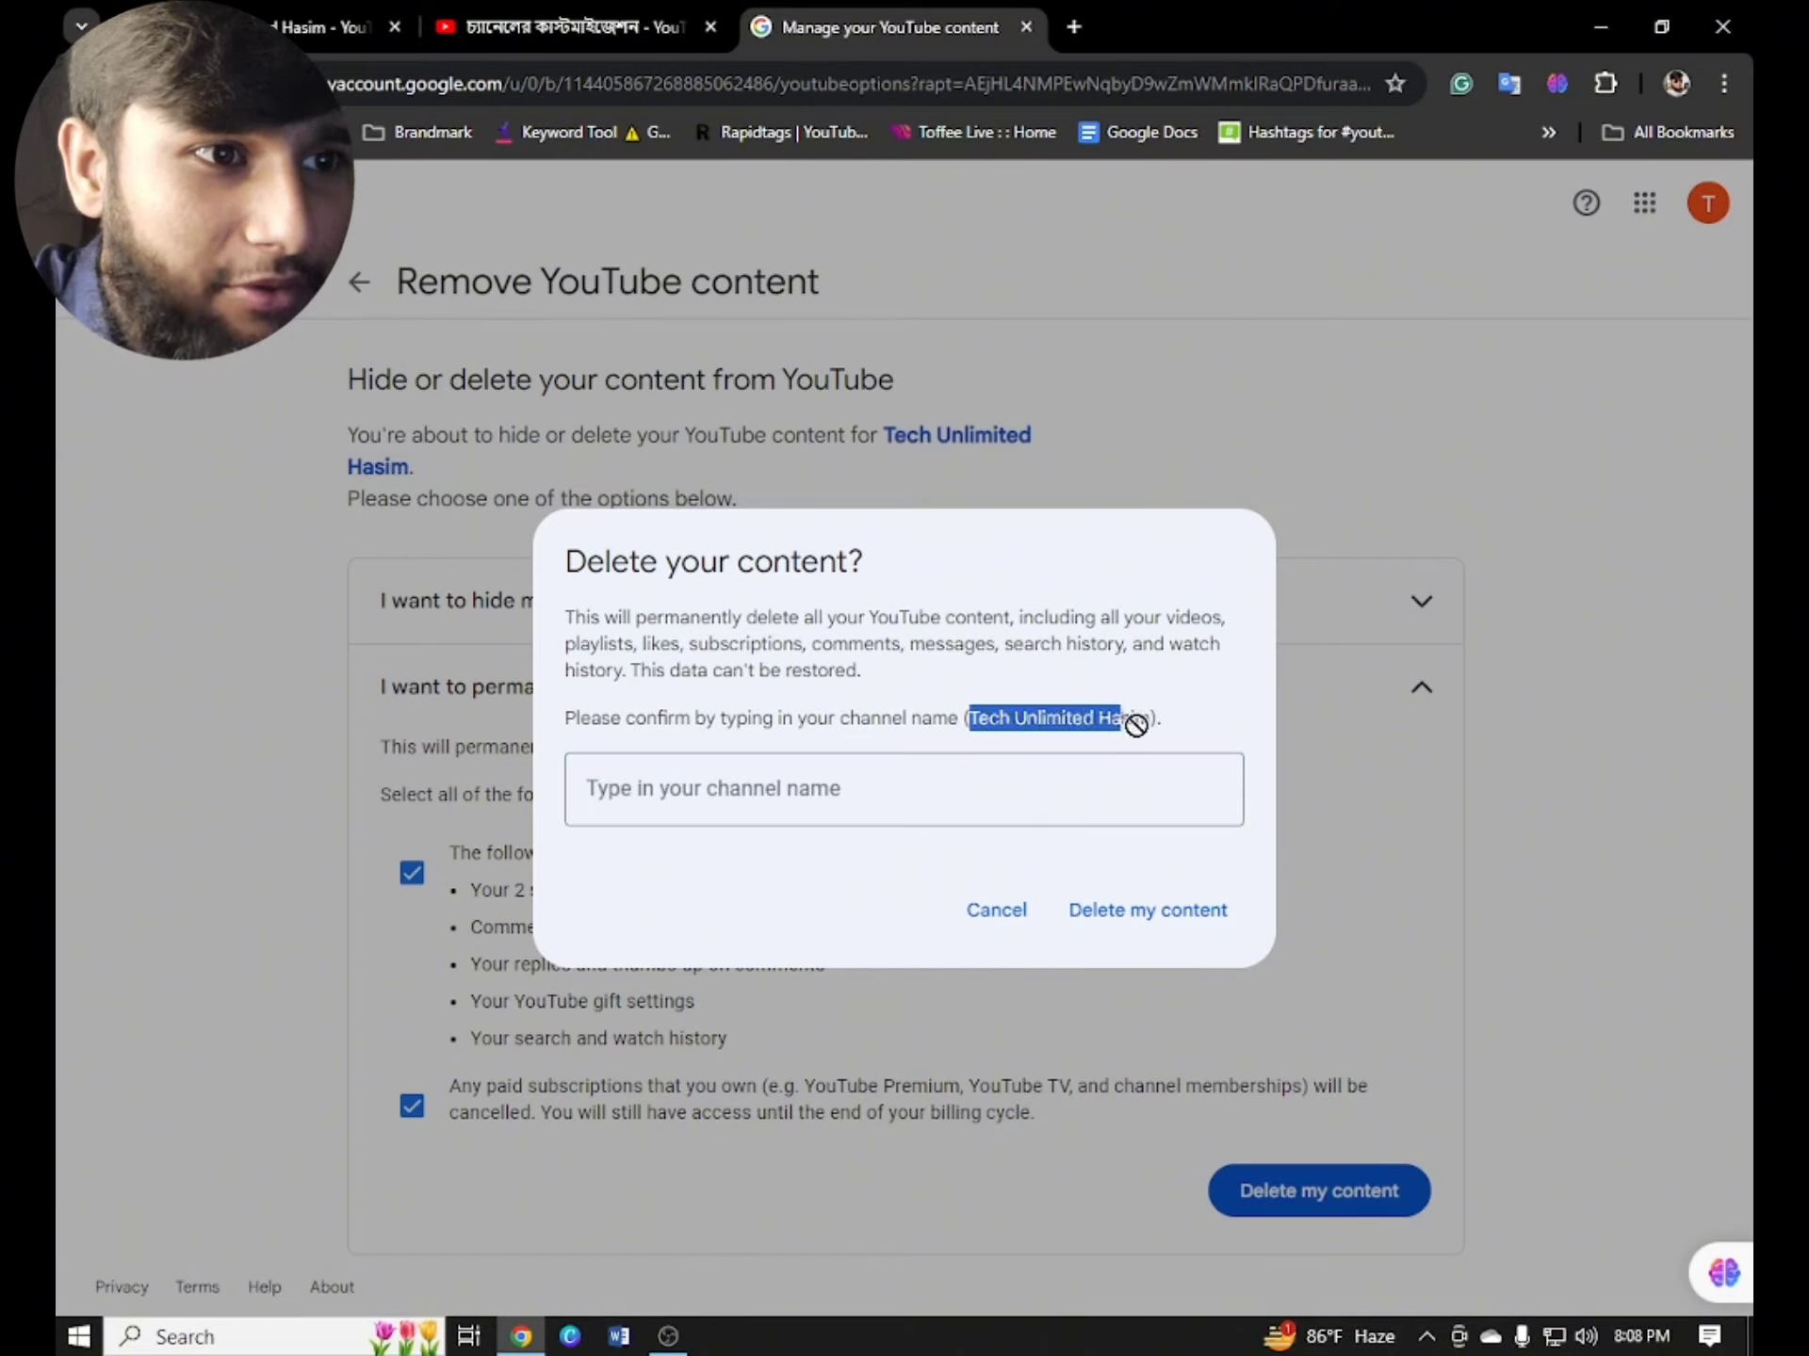
pyautogui.click(1017, 692)
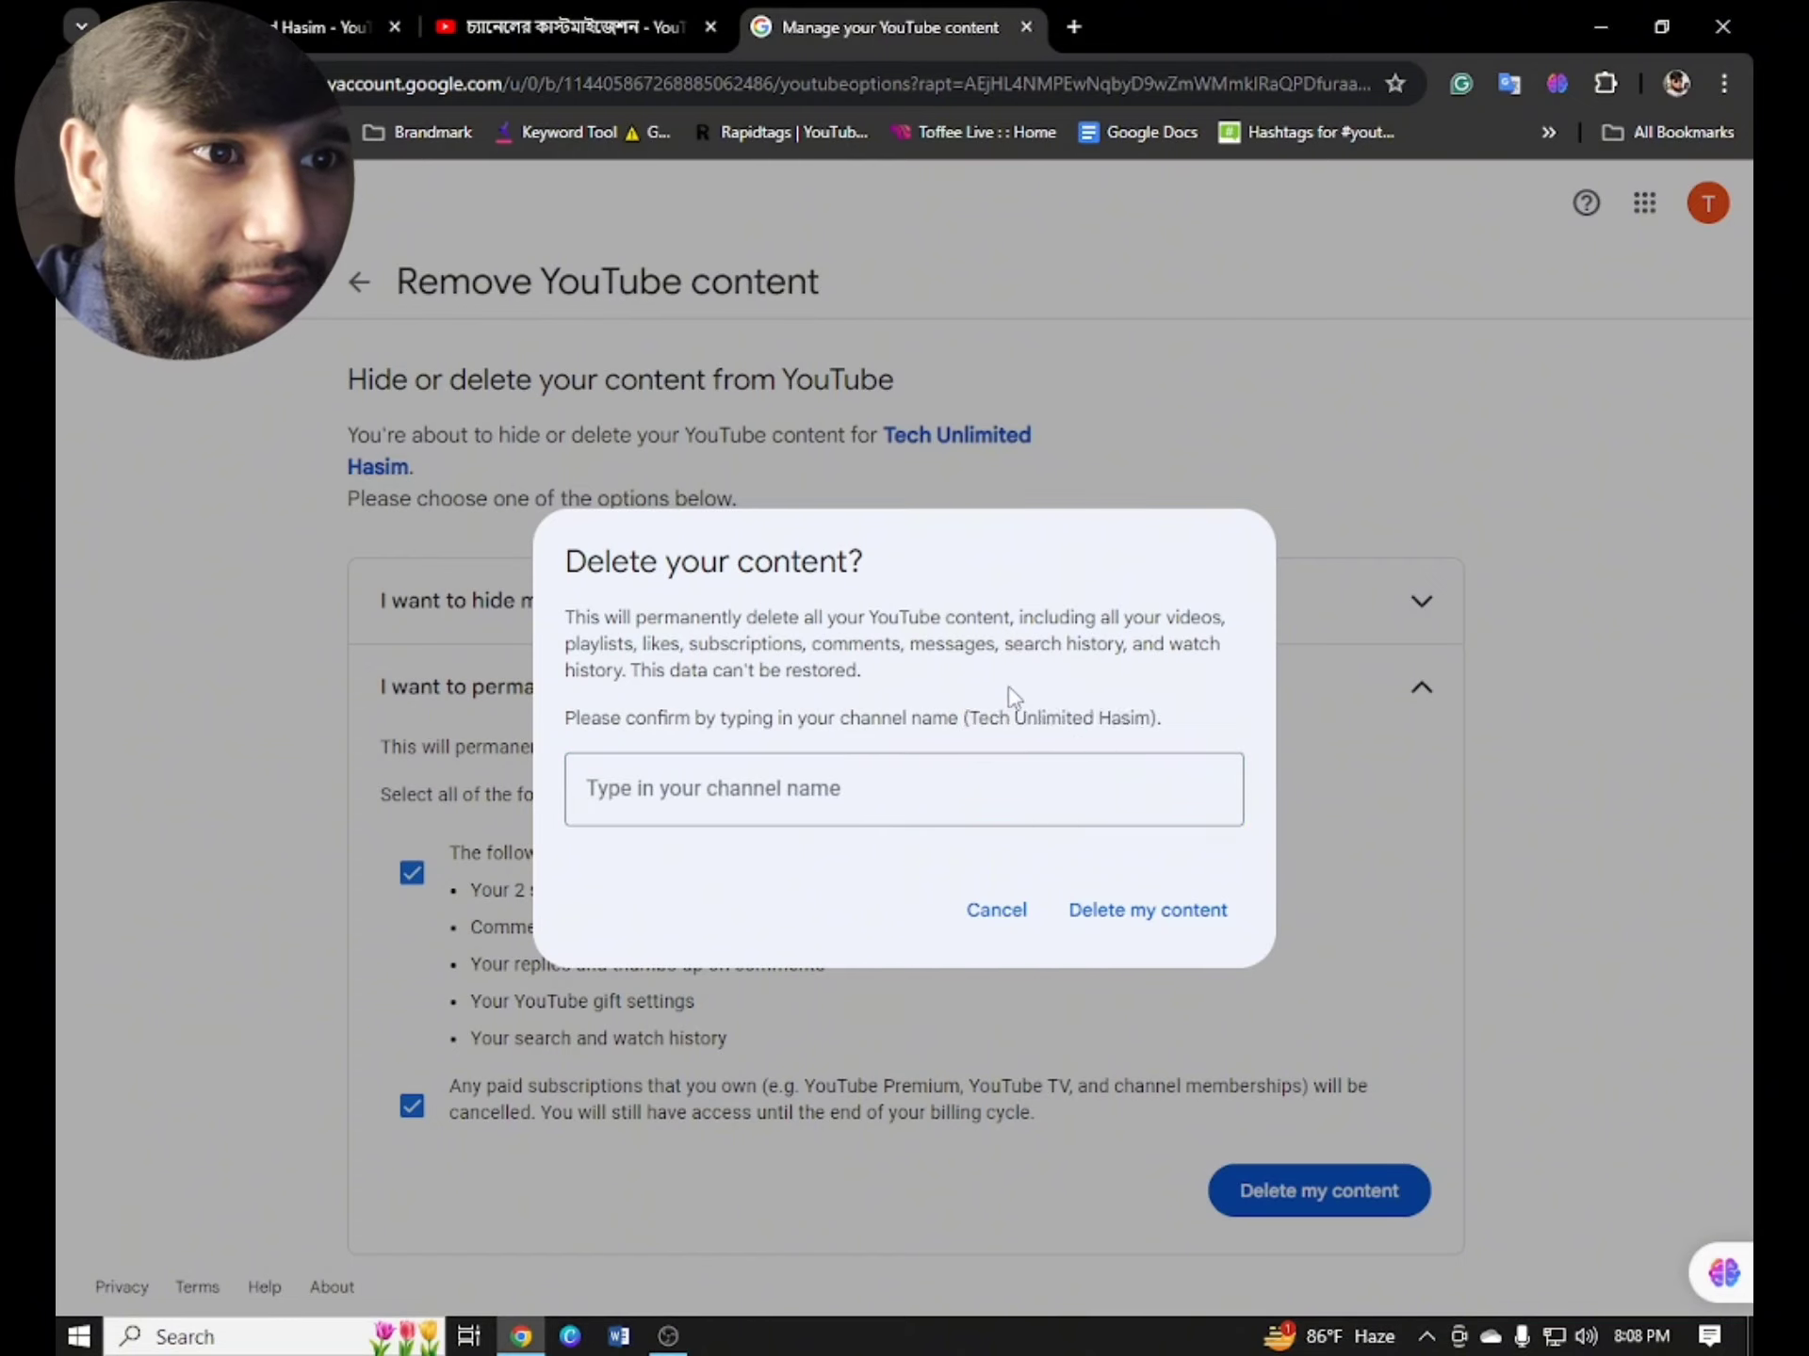
pyautogui.moveTo(970, 716); pyautogui.dragTo(1147, 725)
pyautogui.hotkey('ctrl', 'c')
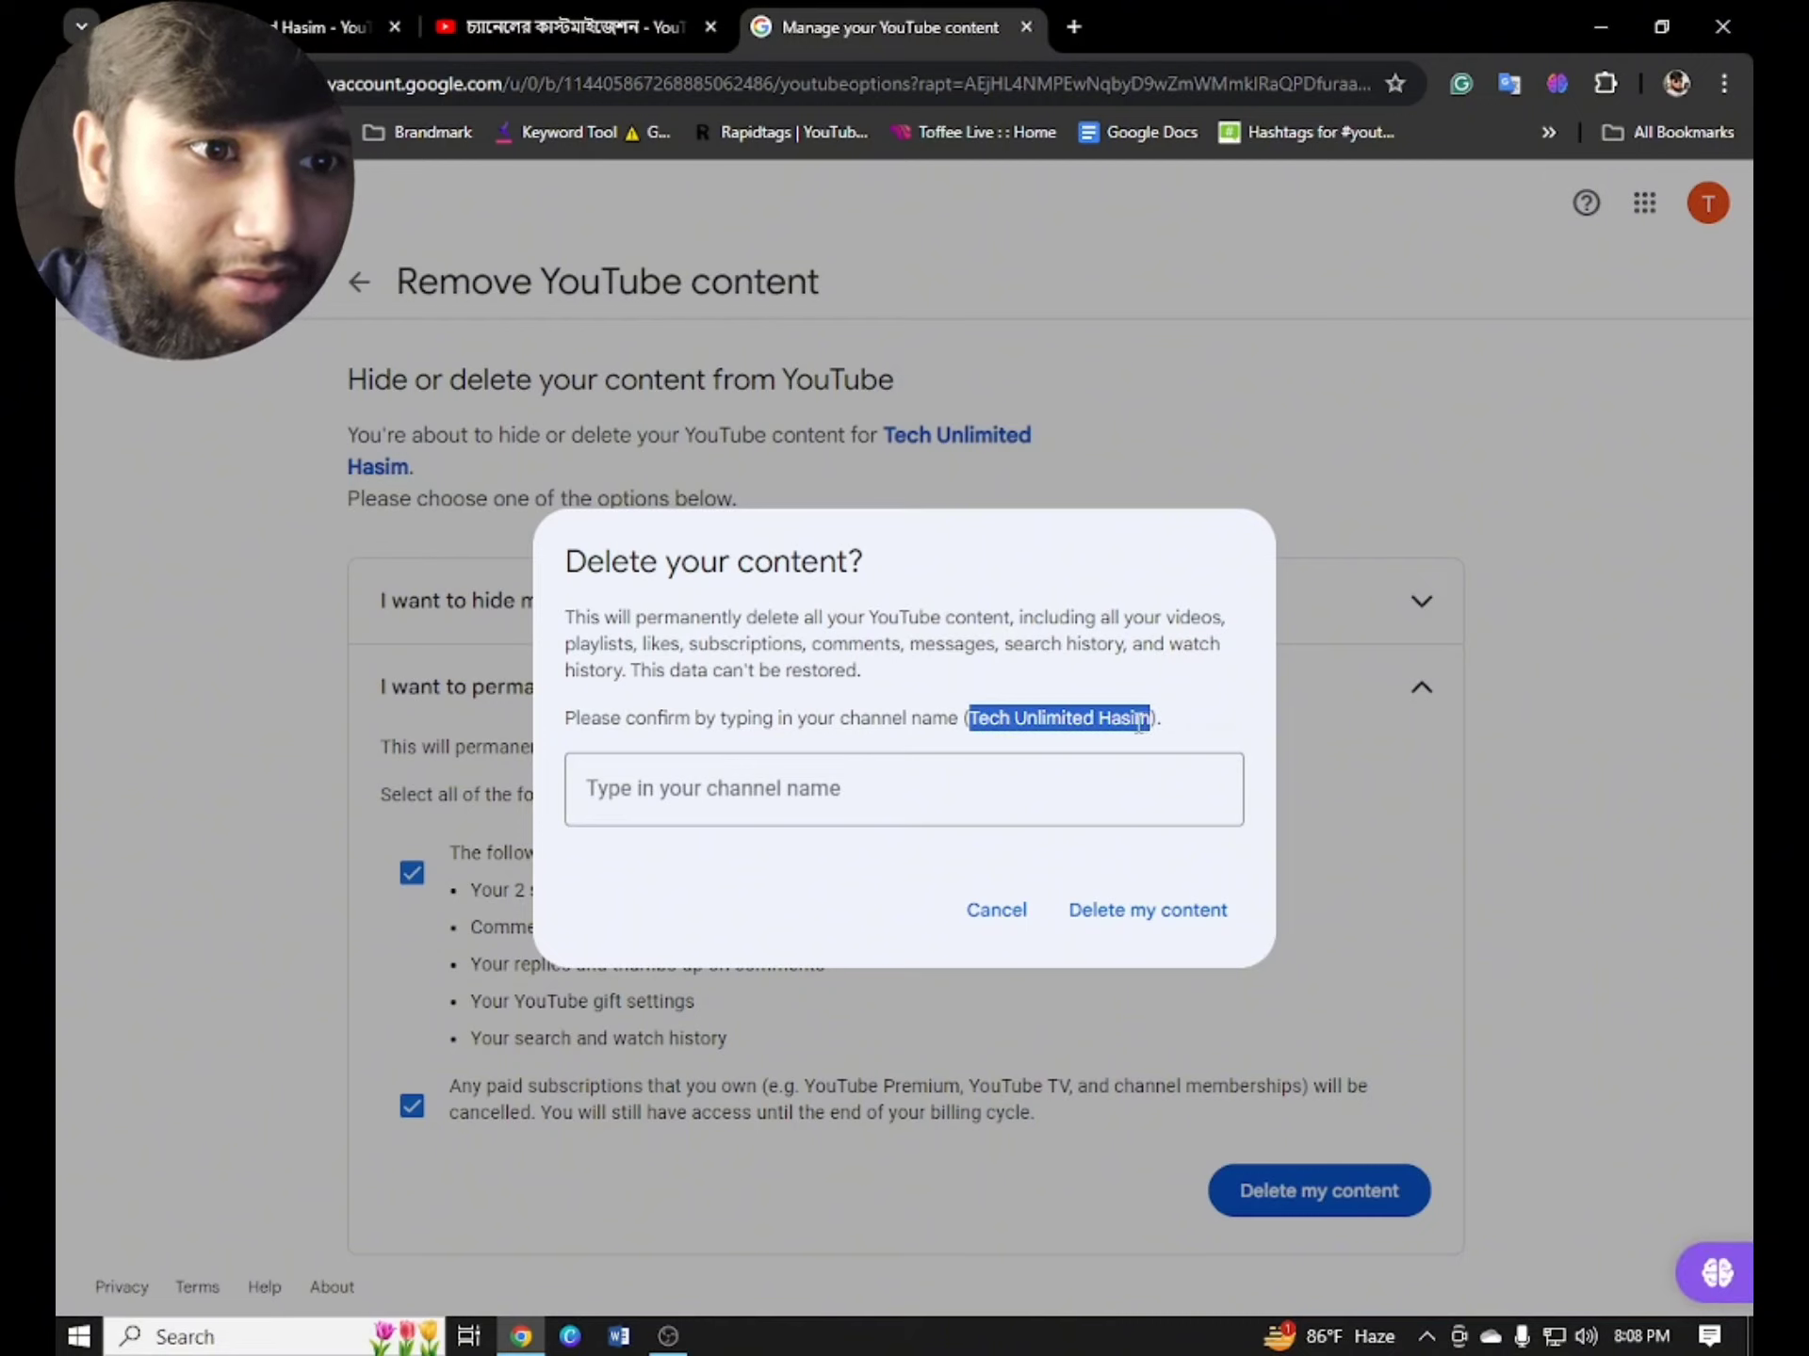
pyautogui.click(808, 801)
pyautogui.hotkey('ctrl', 'v')
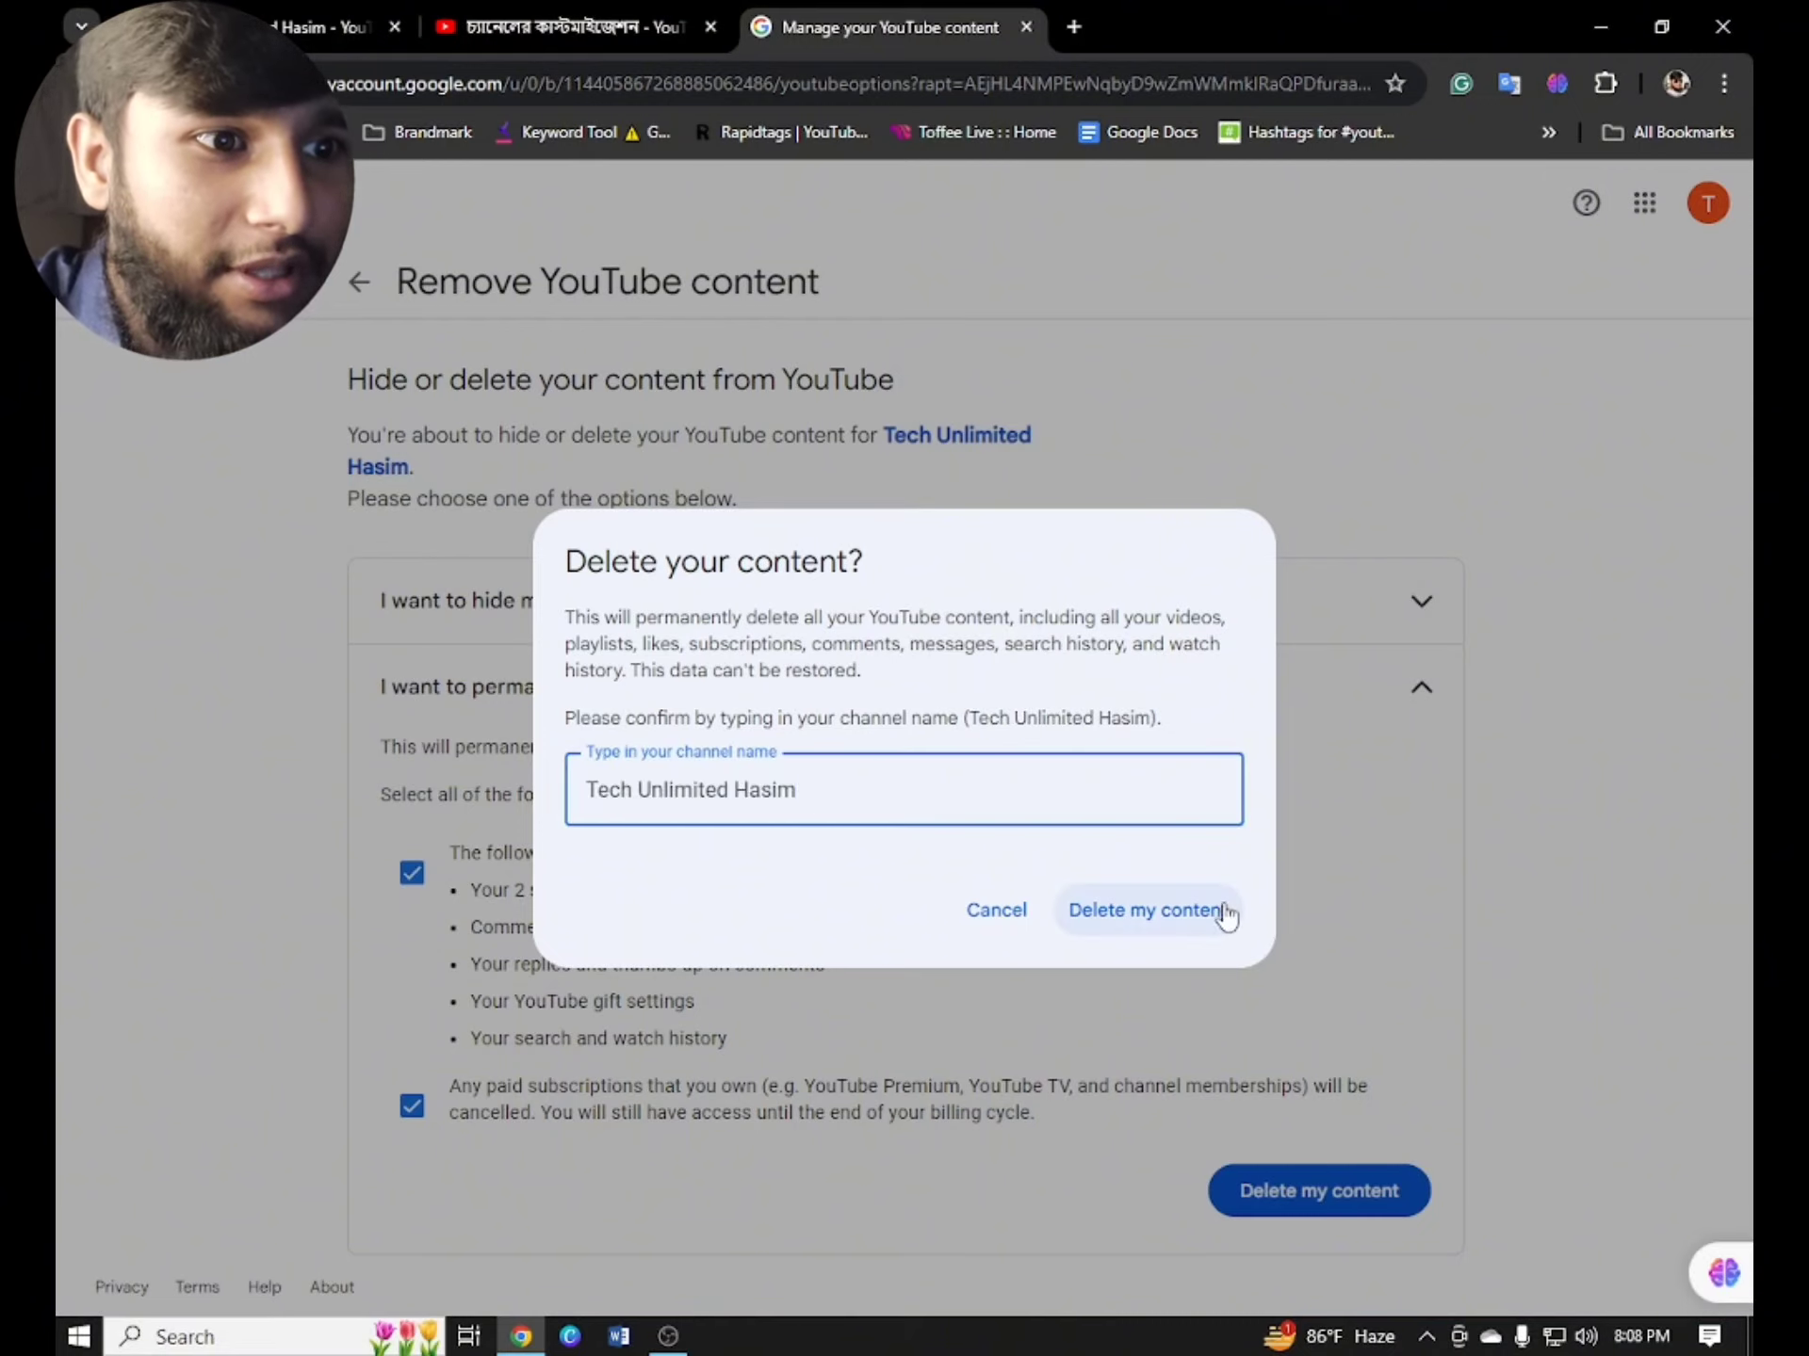
pyautogui.click(1175, 910)
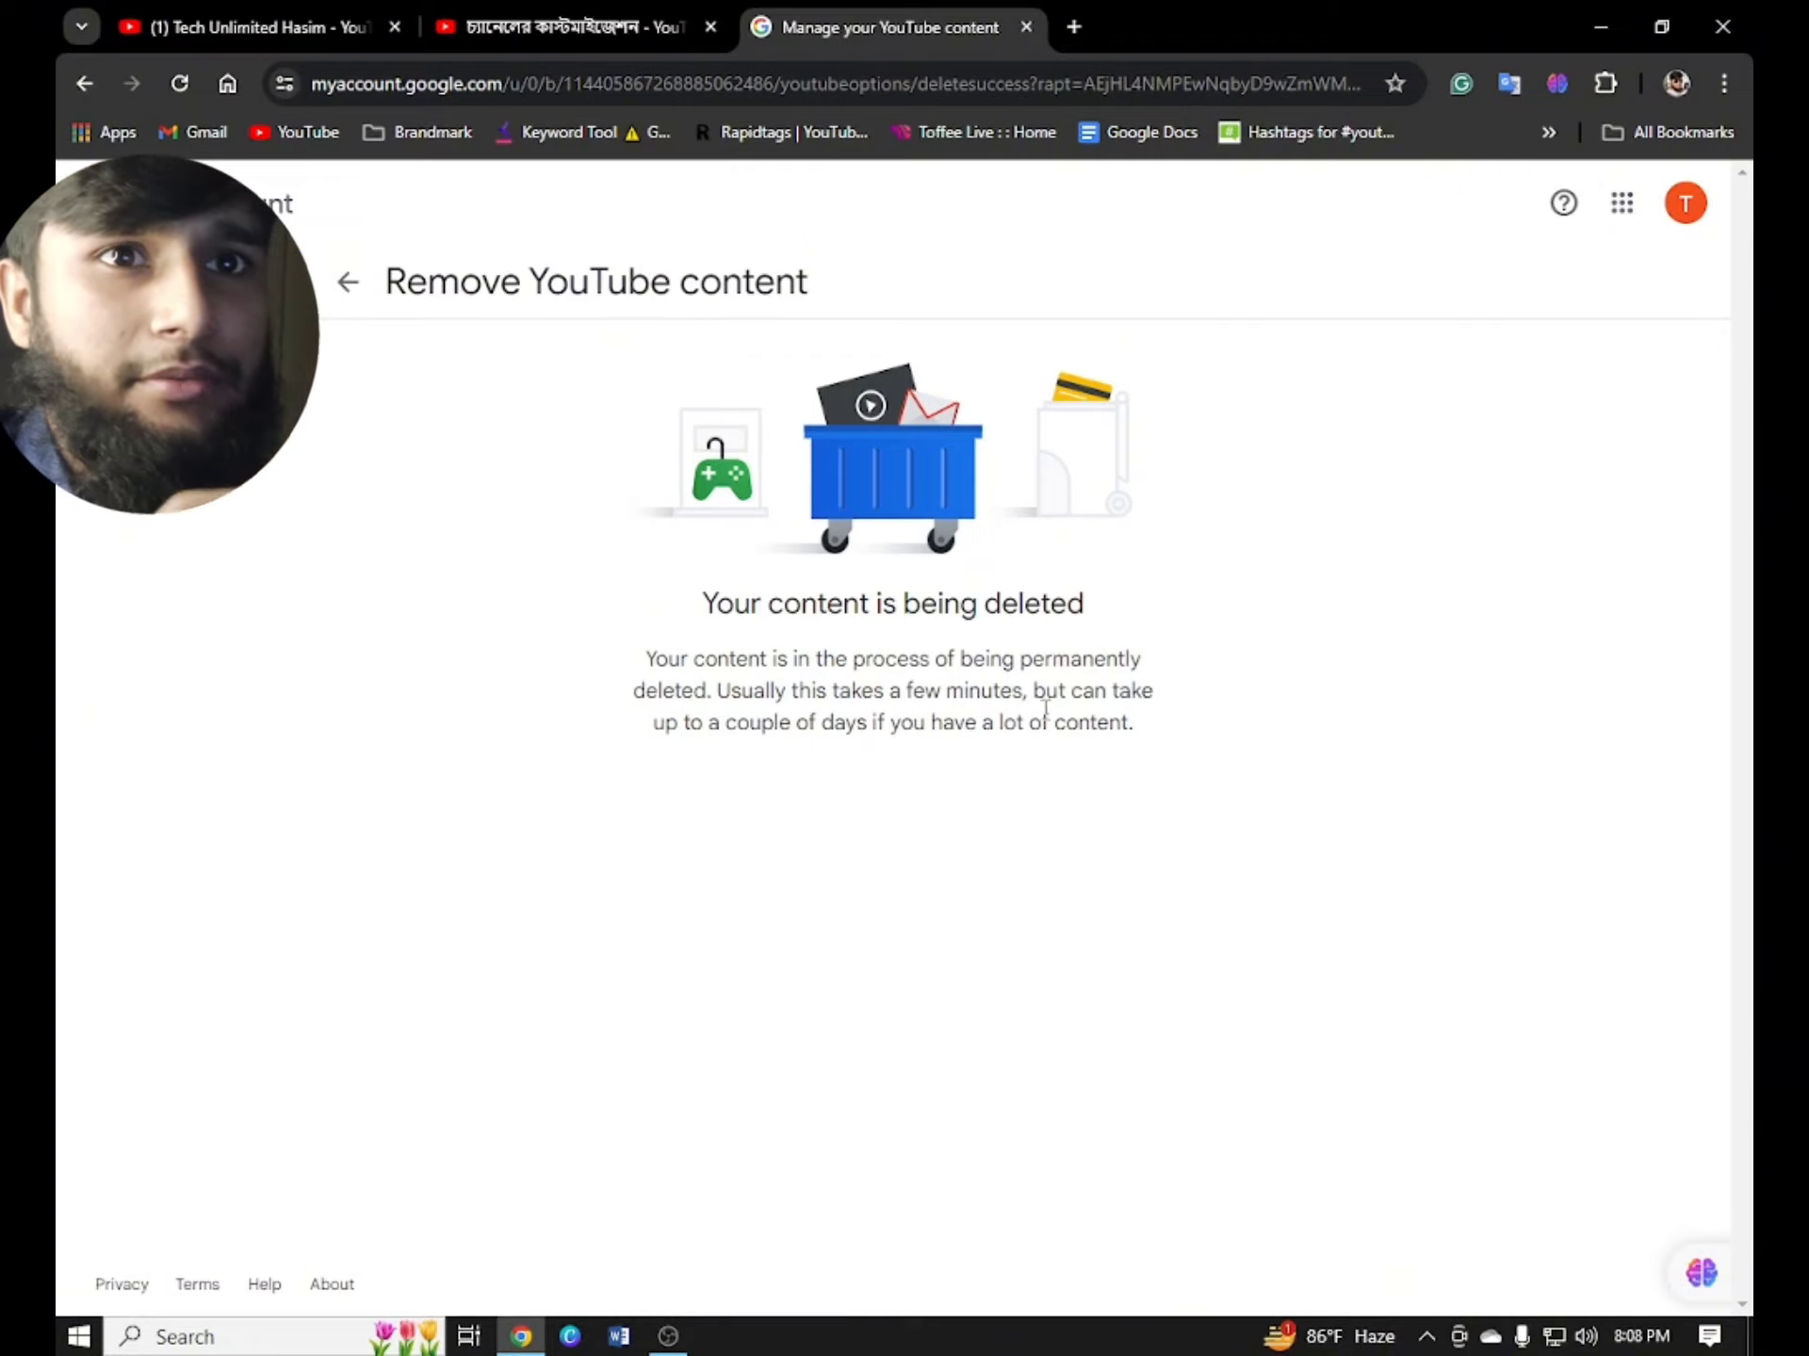
pyautogui.click(184, 85)
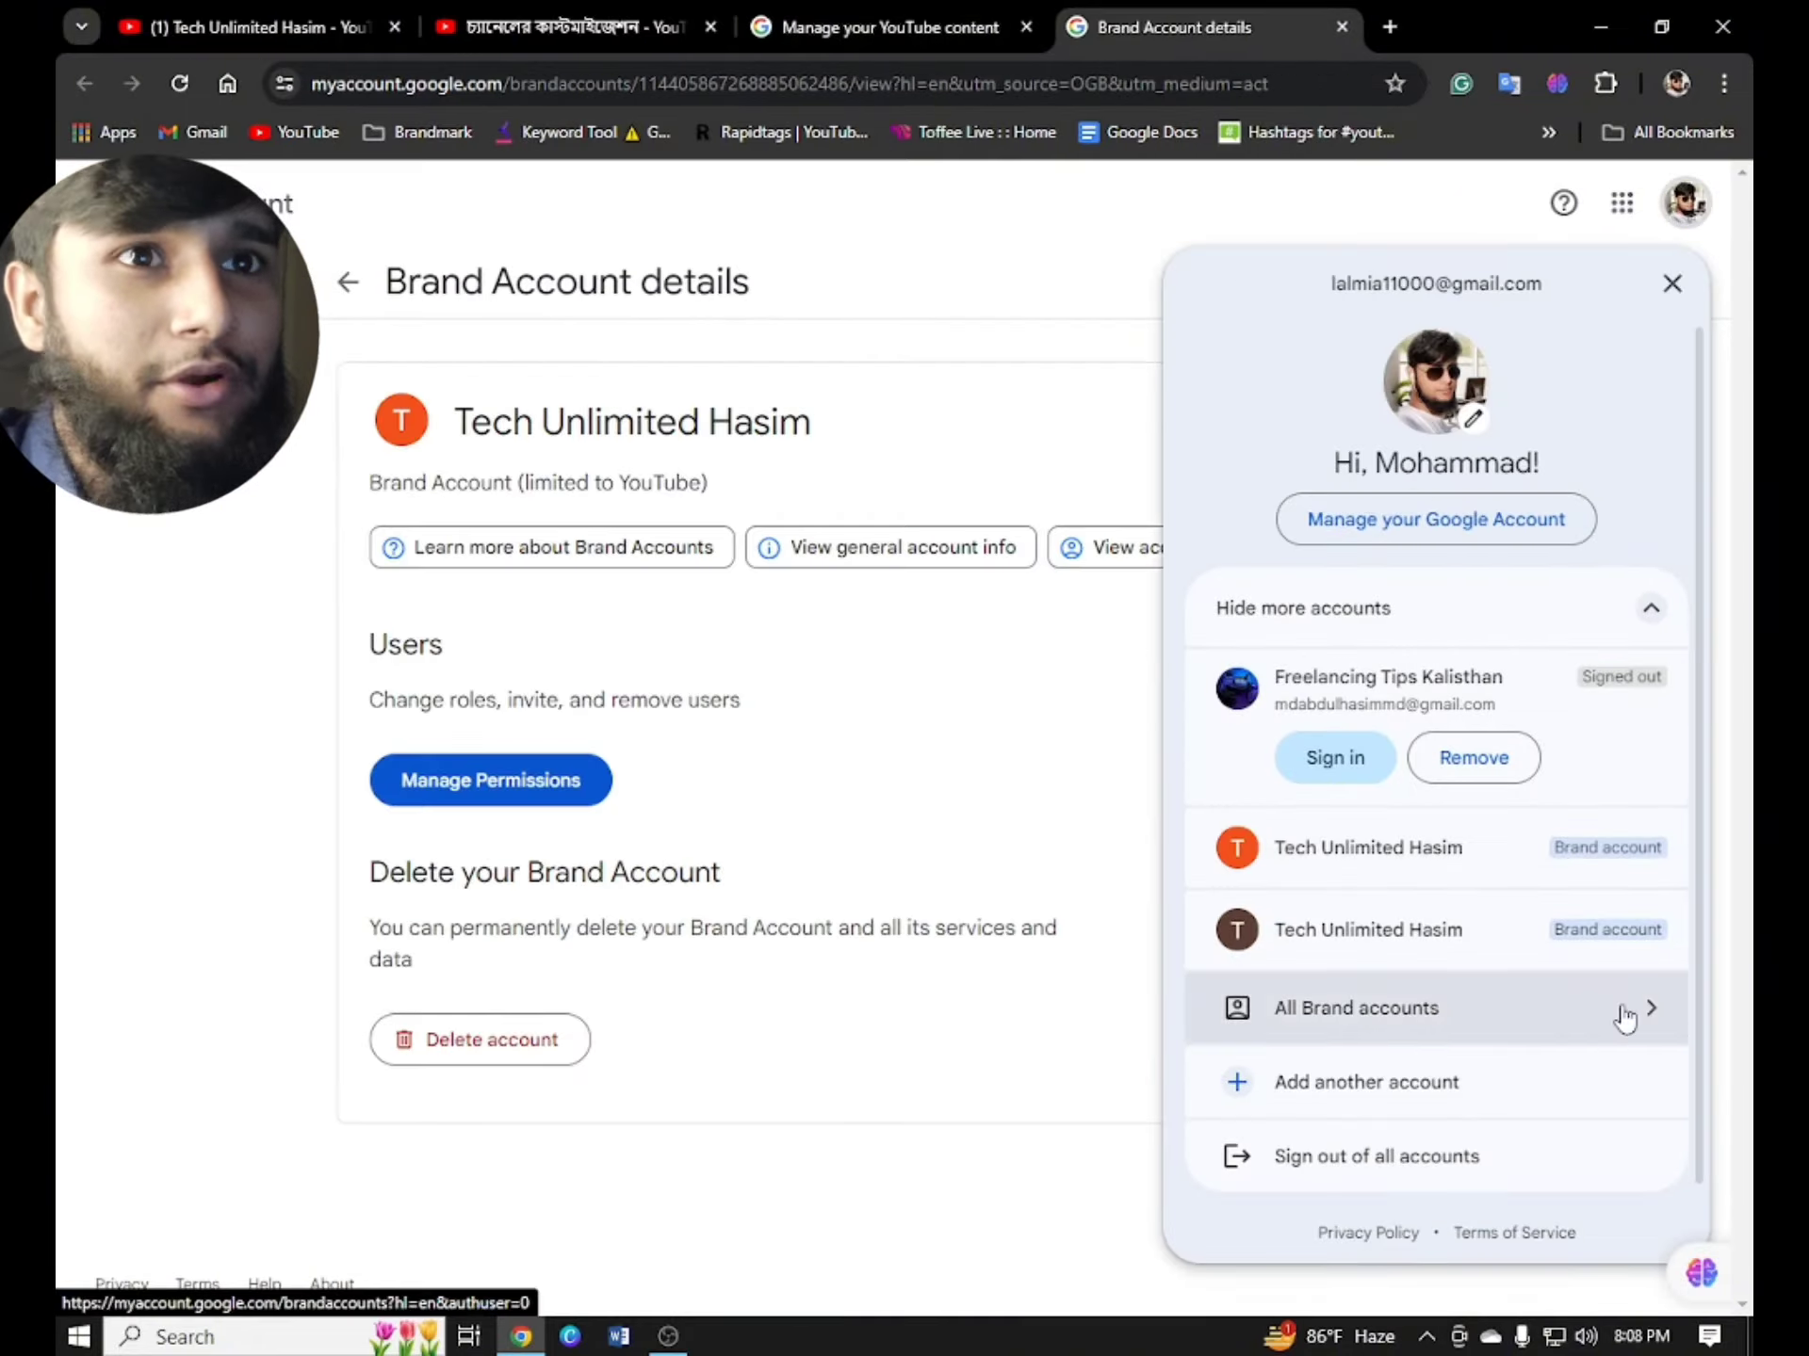